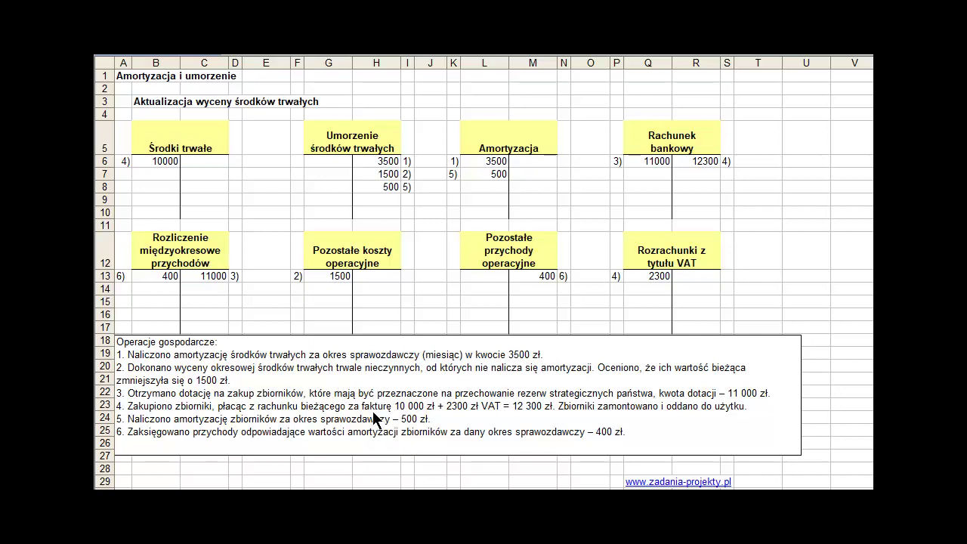
Examine the Amortyzacja account, comparing its debit-side entries with its credit side.
key(Escape)
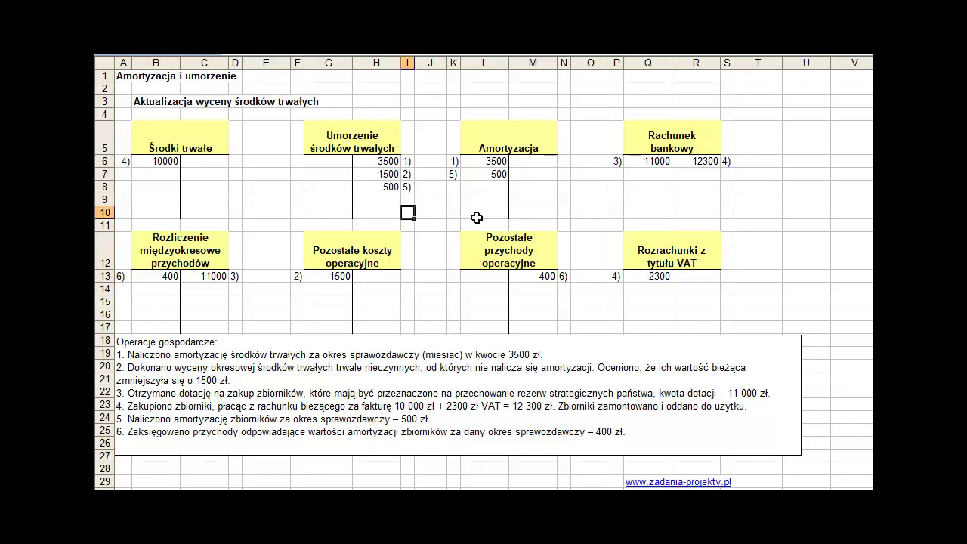
click(505, 150)
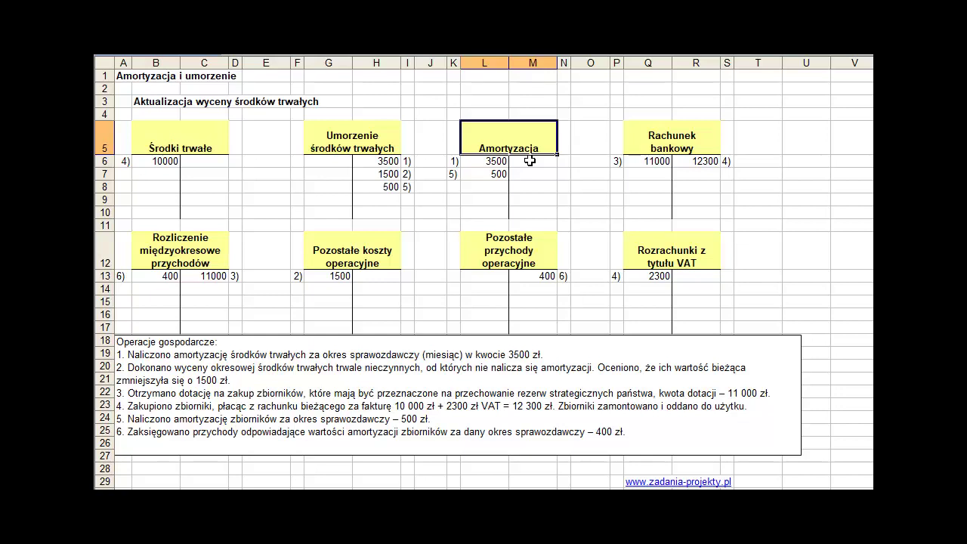
click(452, 161)
drag(453, 162, 478, 202)
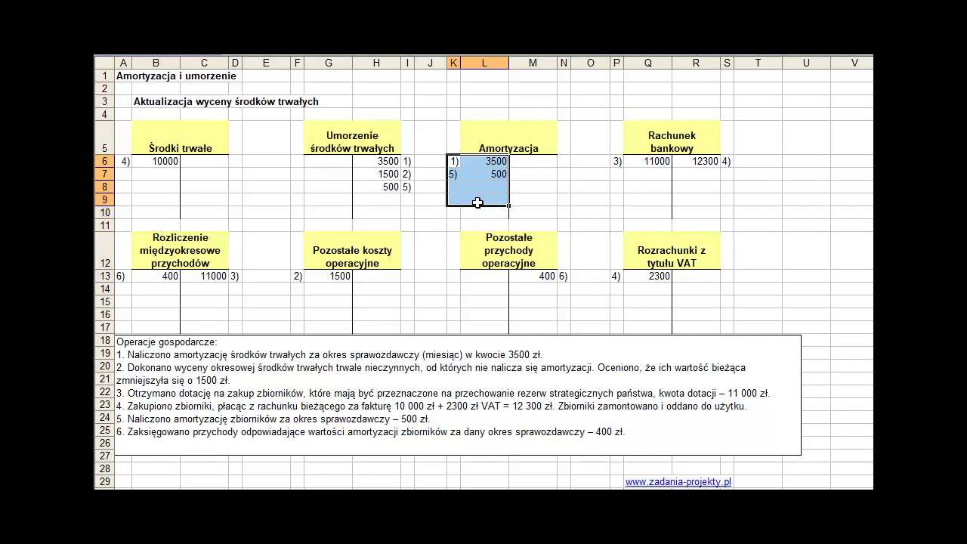
click(517, 162)
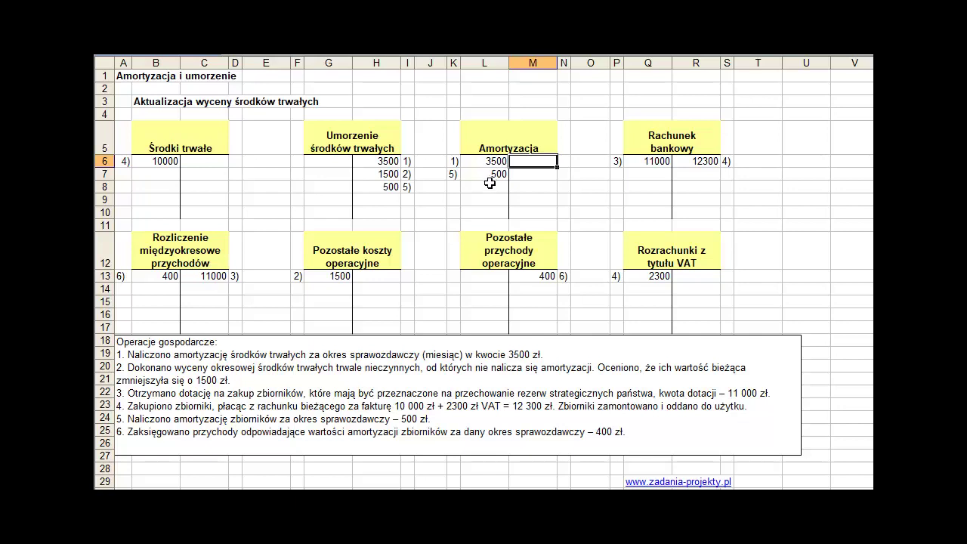
drag(471, 174, 469, 194)
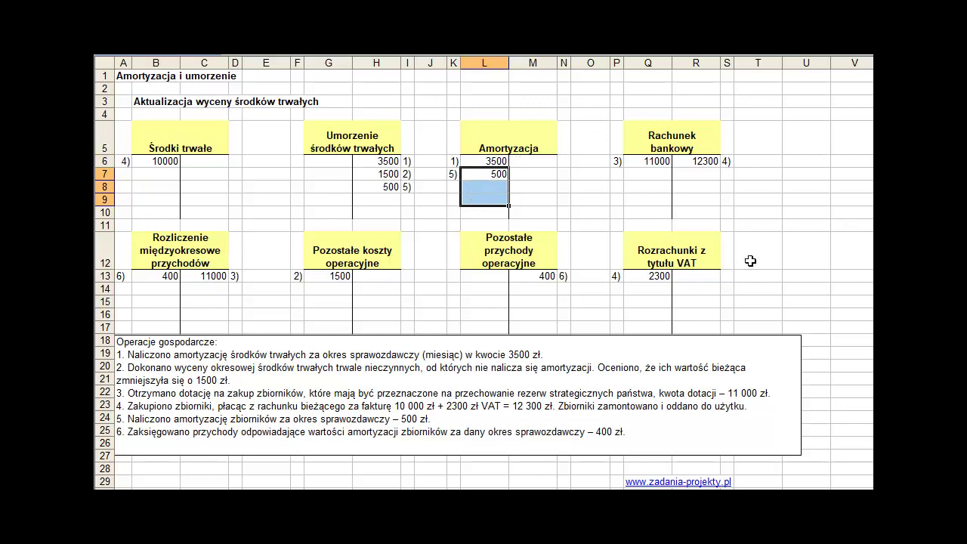
click(503, 138)
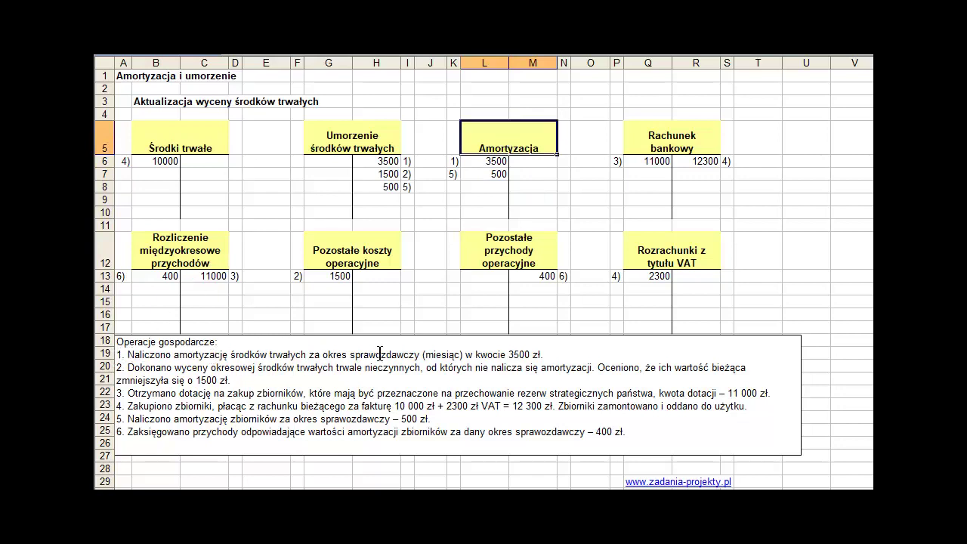
Trace the amount of operation 1 from the Operacje gospodarcze list to its debit entry in the Amortyzacja account.
drag(505, 354, 555, 354)
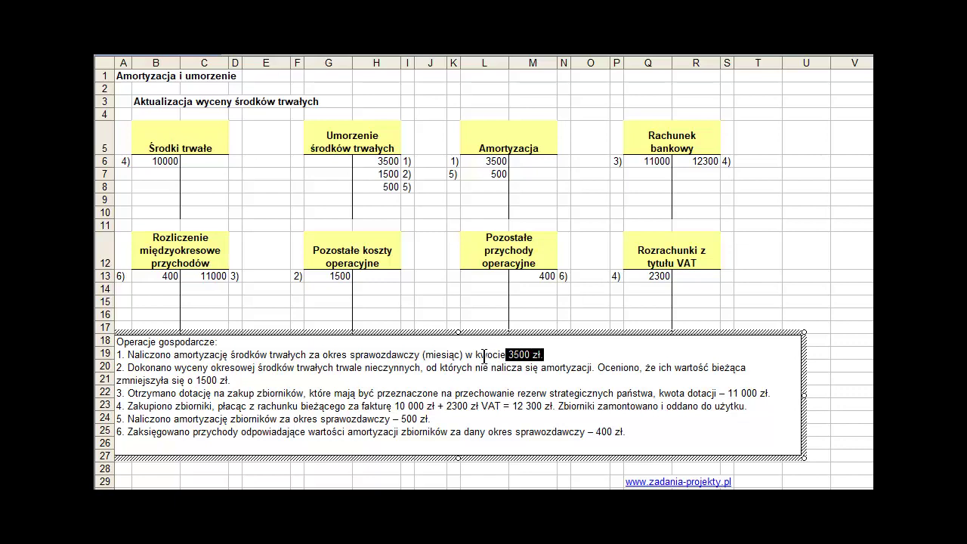
click(466, 143)
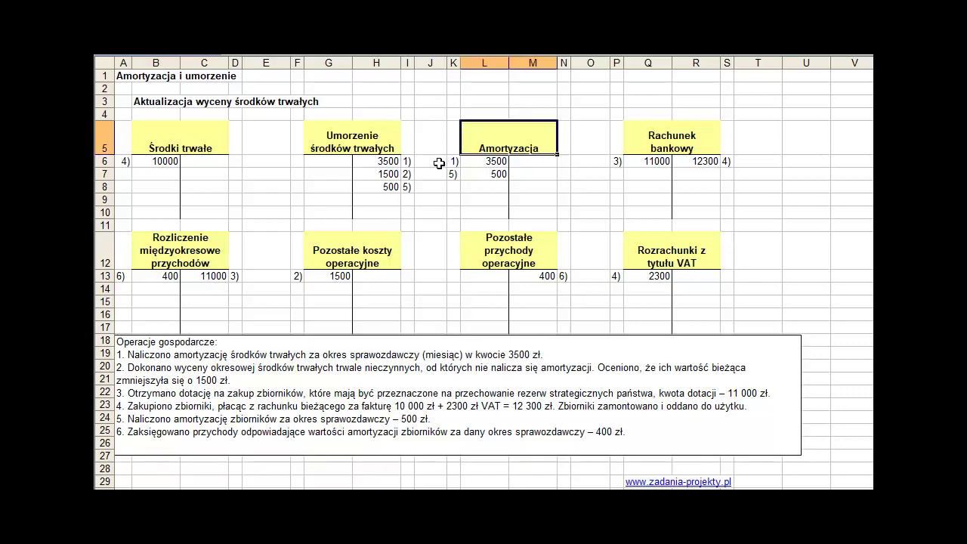
click(453, 161)
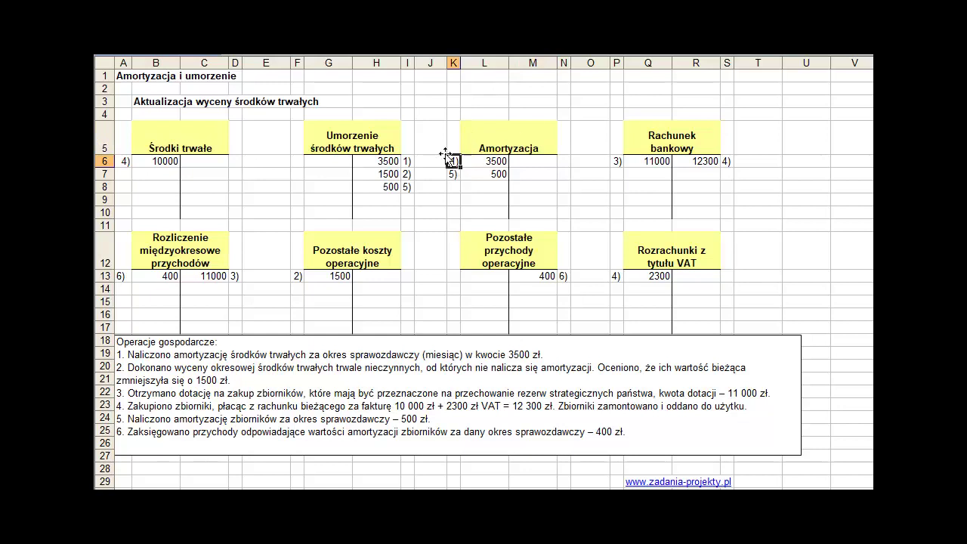
click(466, 164)
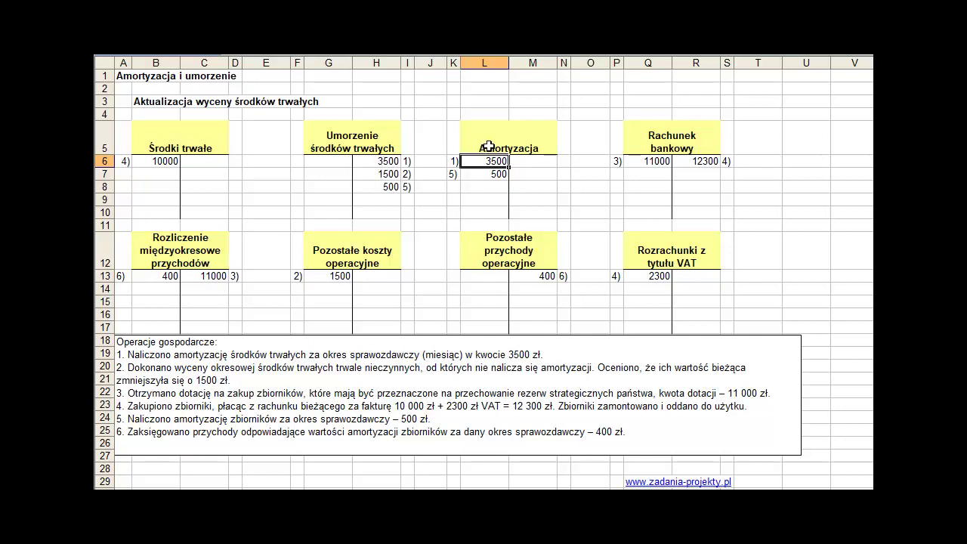
drag(487, 148, 484, 166)
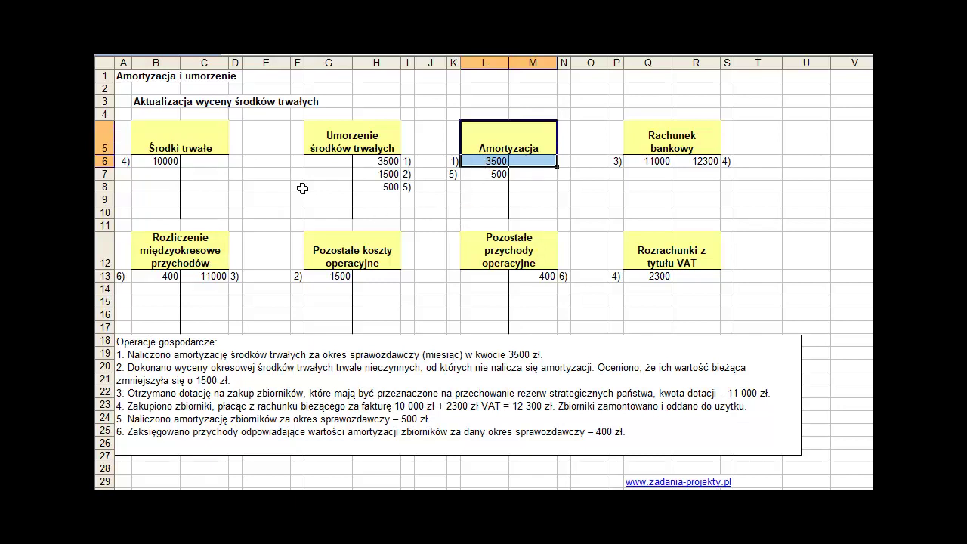
Compare the Umorzenie środków trwałych credit entries with the Amortyzacja account, checking how operation 1 is posted between them.
click(354, 137)
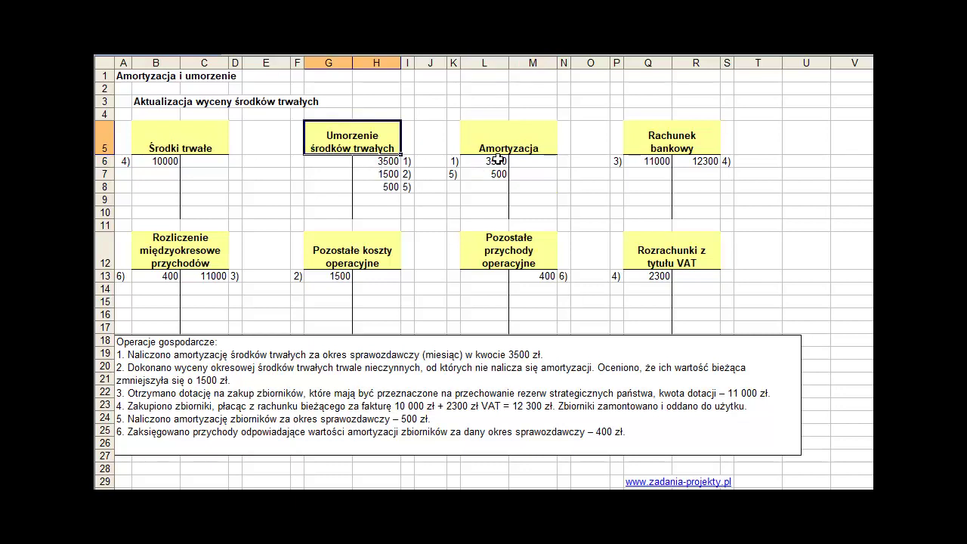
drag(493, 159, 451, 162)
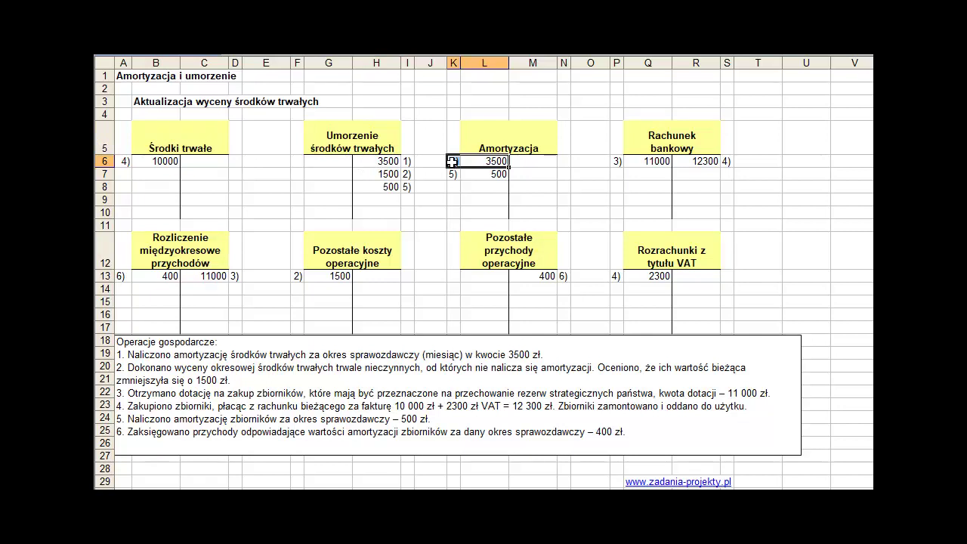
click(495, 140)
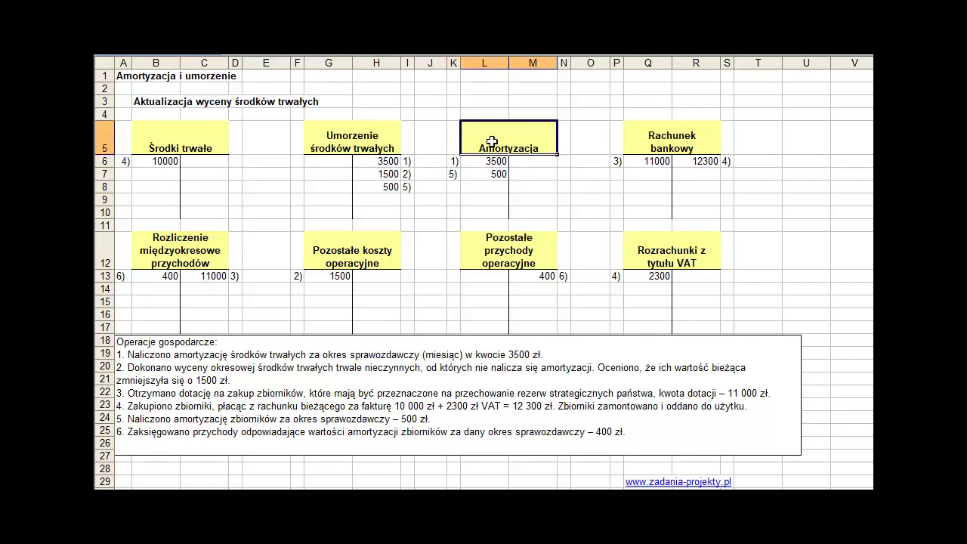
click(367, 139)
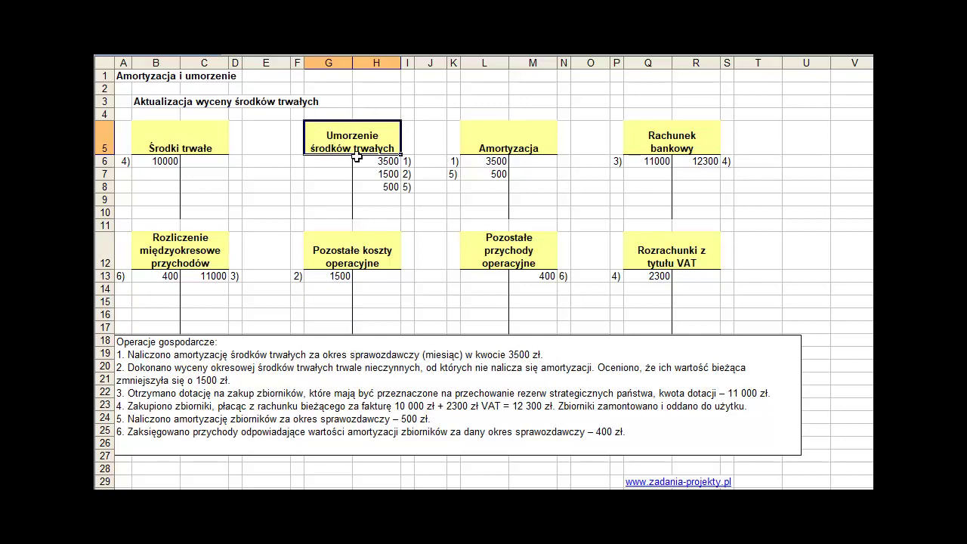
drag(371, 163, 373, 221)
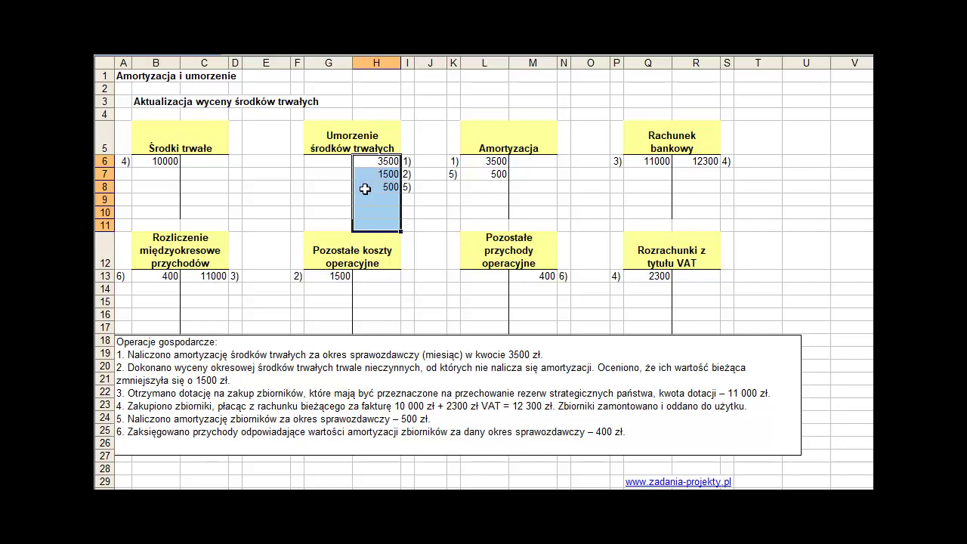
click(372, 144)
click(483, 132)
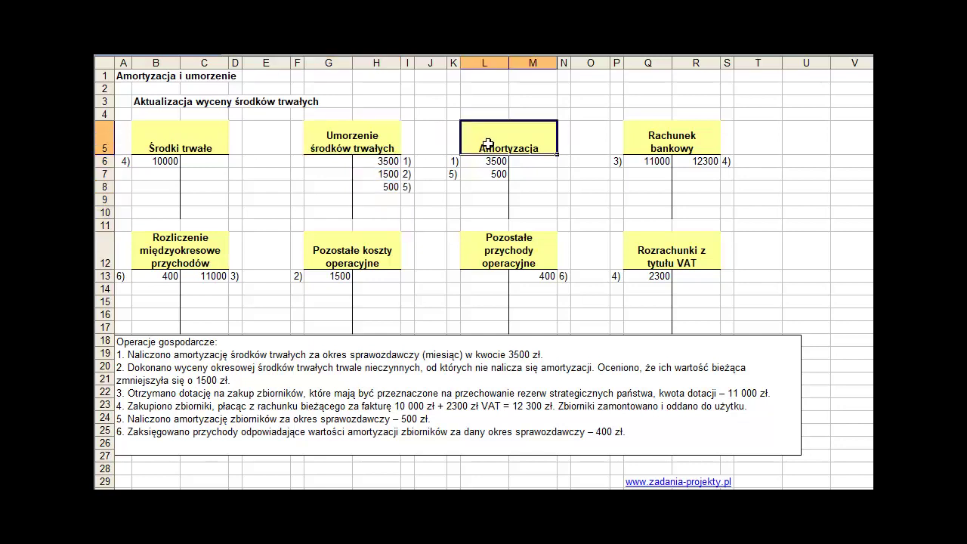
click(370, 134)
click(470, 135)
click(369, 144)
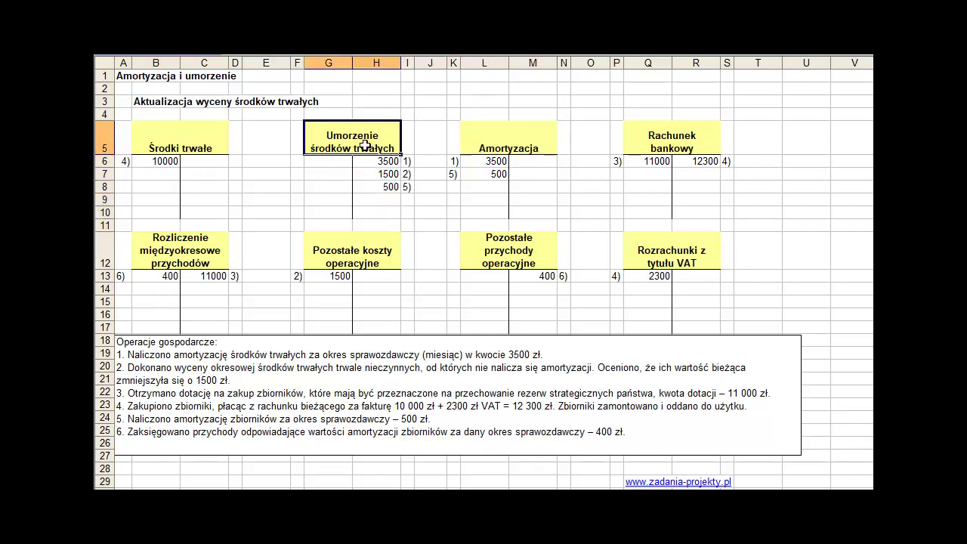
click(469, 141)
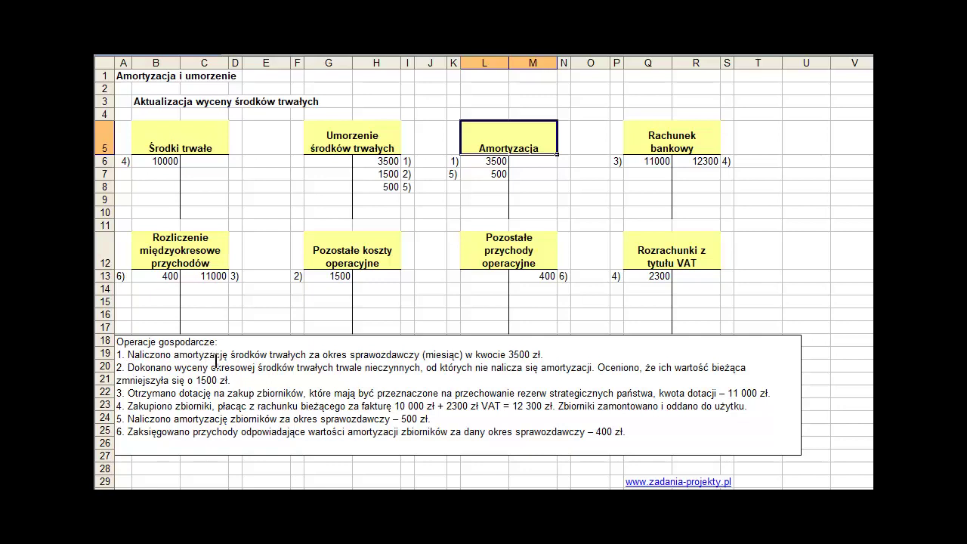
Examine operation 2's description, highlighting the permanently idle assets, the absence of depreciation and the amount of the value decrease.
drag(336, 368, 421, 368)
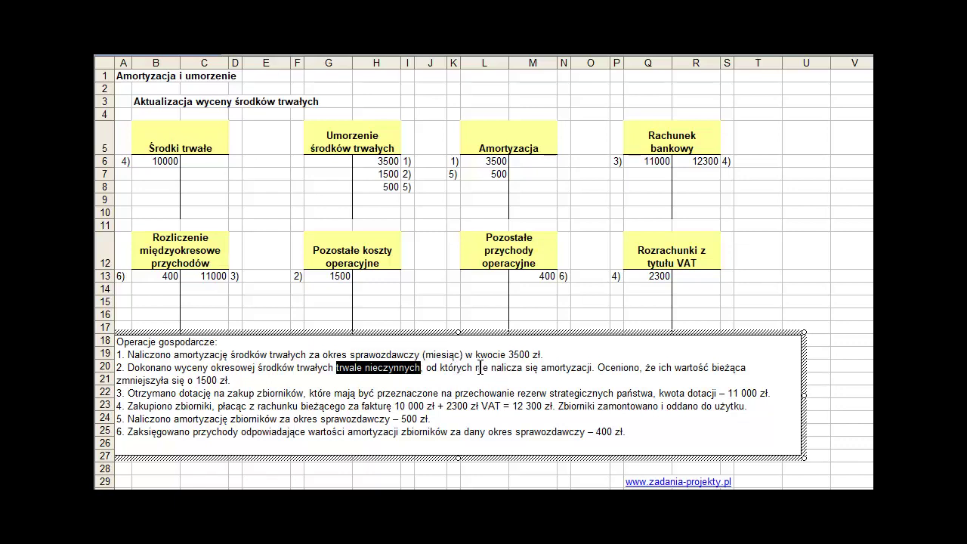
drag(481, 368, 594, 370)
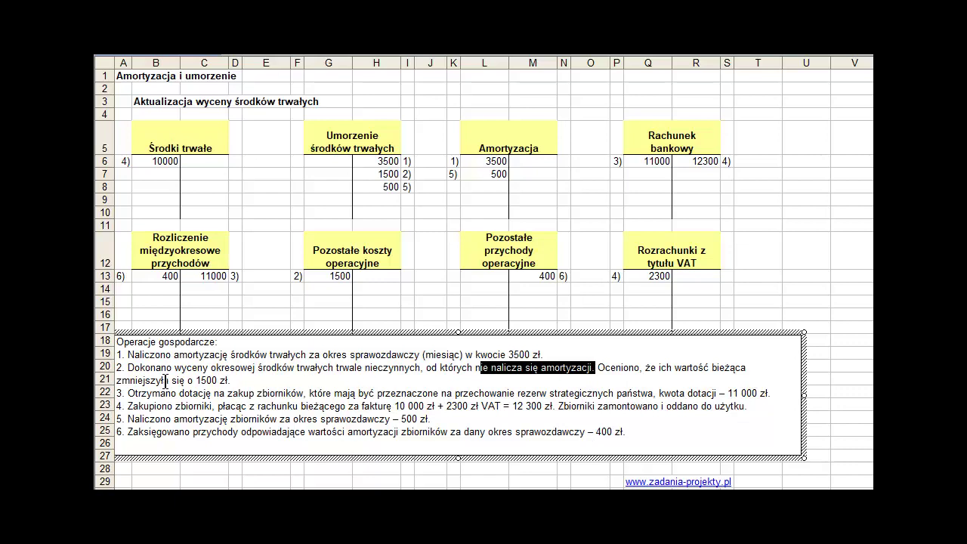
drag(201, 380, 242, 381)
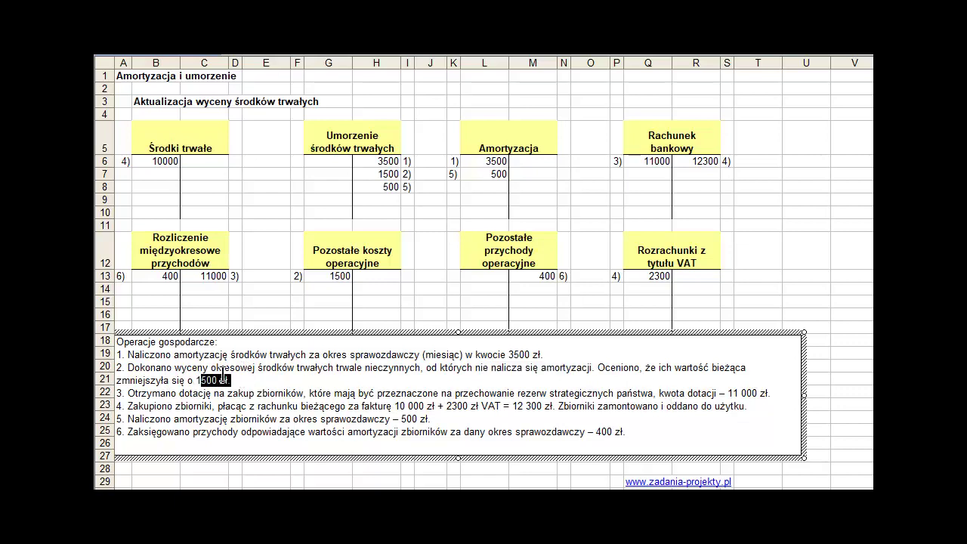
drag(235, 368, 322, 369)
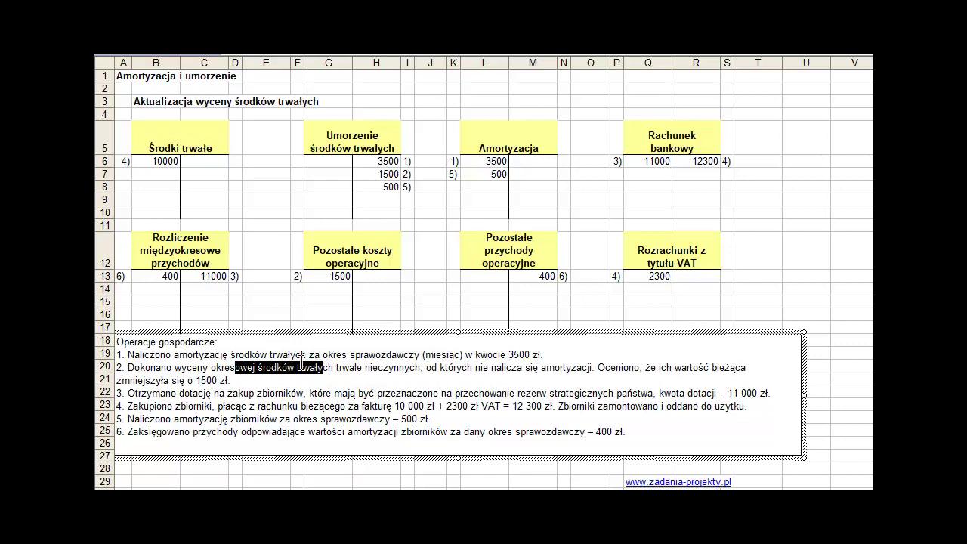
drag(196, 380, 215, 380)
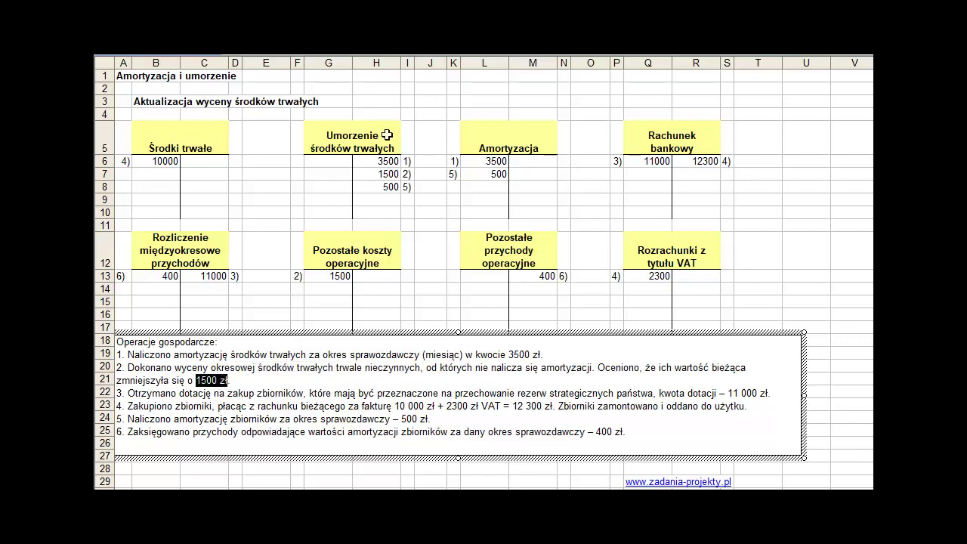
Check operation 2's credit entry in Umorzenie środków trwałych against the entries in the Amortyzacja account.
click(346, 136)
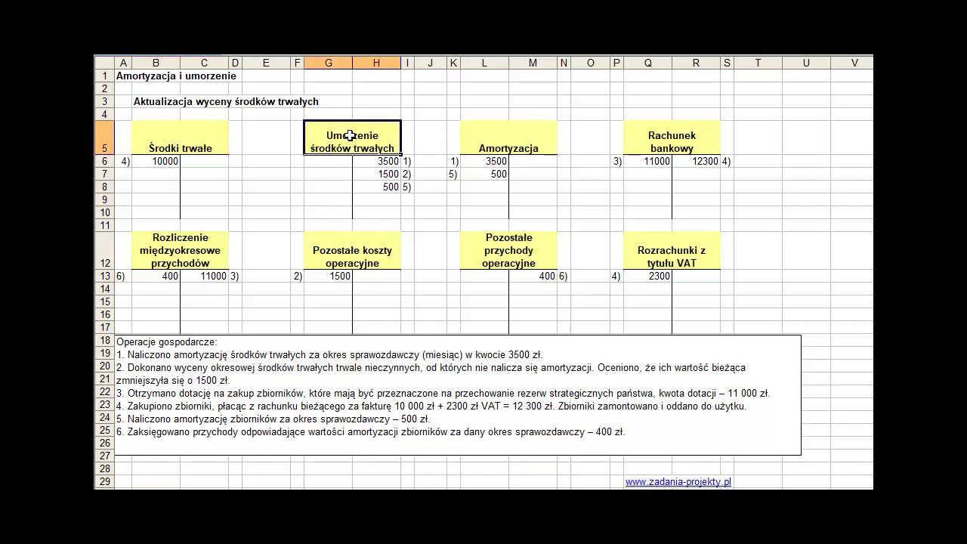
click(361, 173)
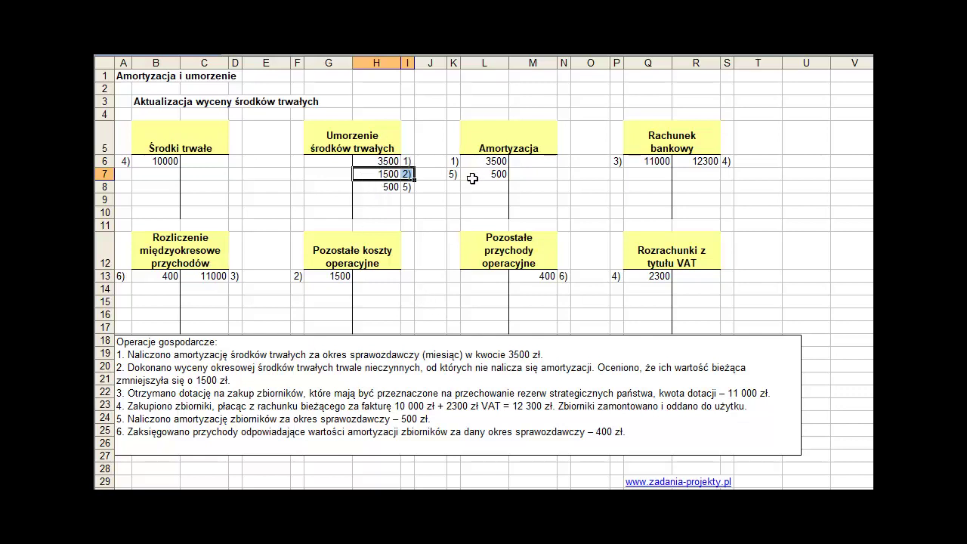
drag(471, 179, 451, 173)
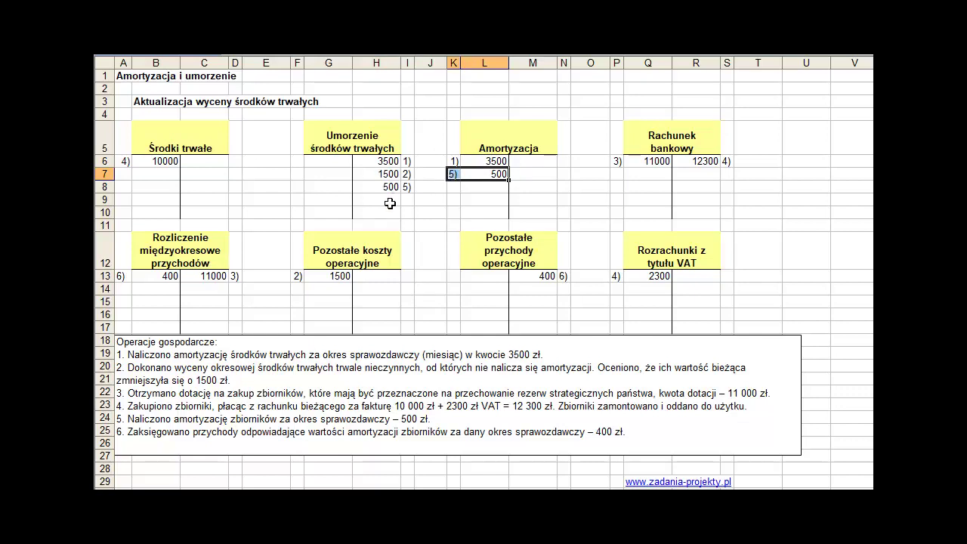
click(496, 133)
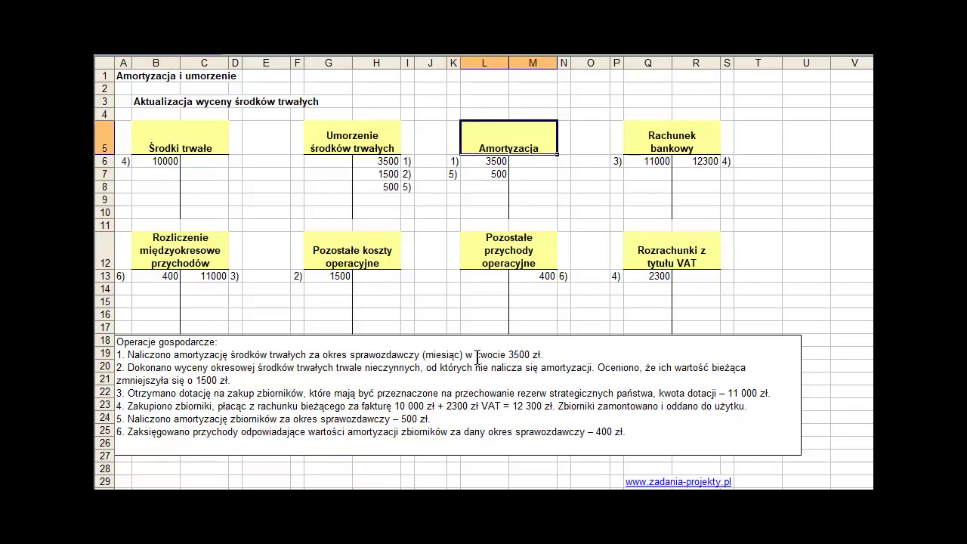
Review operation 2's no-depreciation wording against the Amortyzacja, Umorzenie środków trwałych and Pozostałe koszty operacyjne accounts.
drag(480, 368, 599, 370)
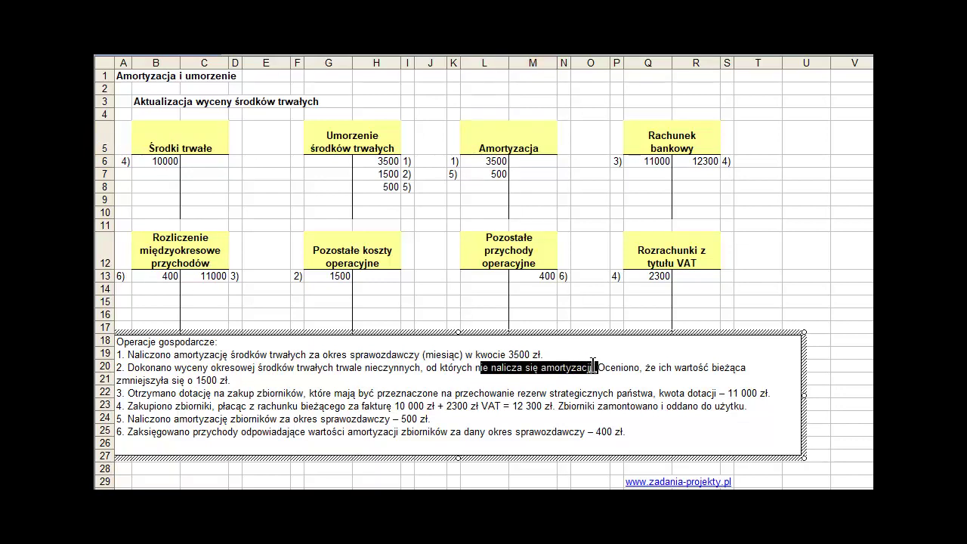
click(491, 148)
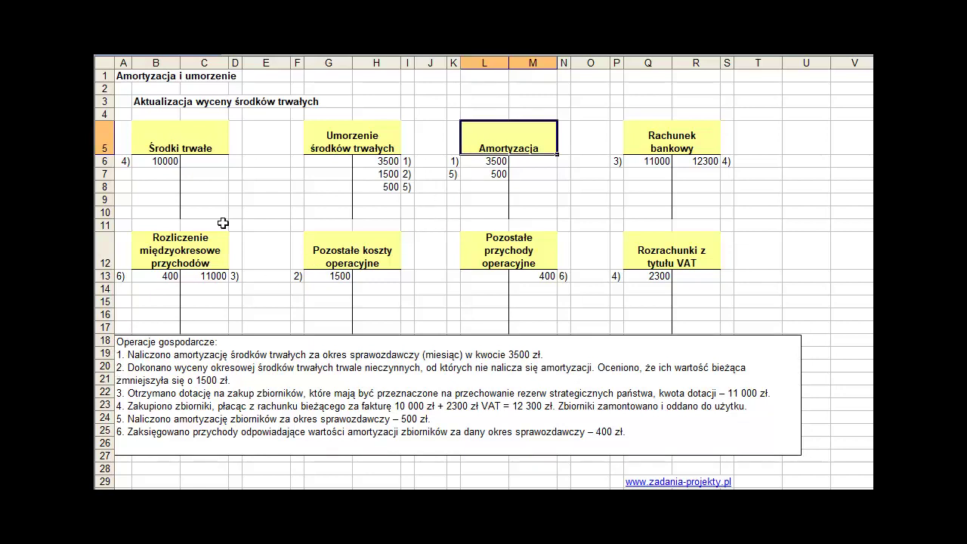
click(316, 147)
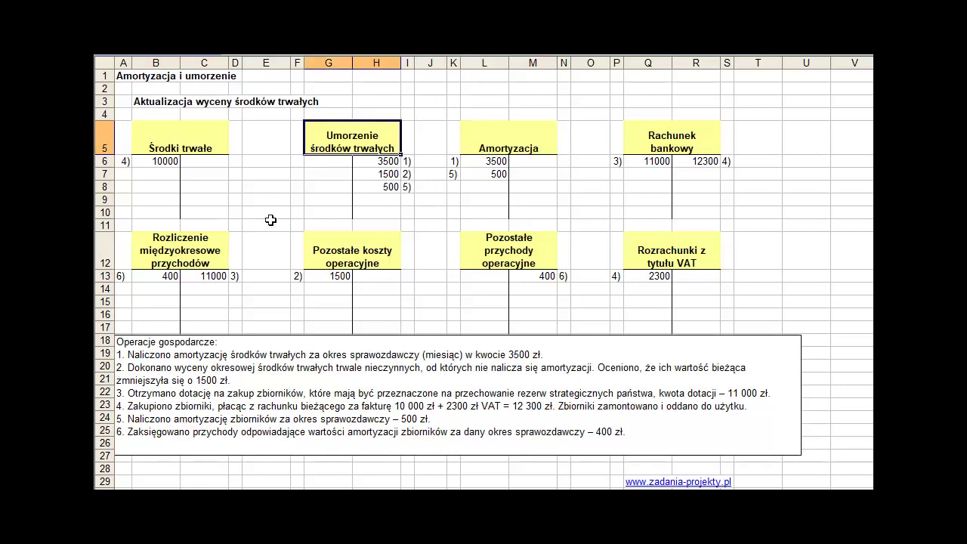
click(121, 361)
drag(180, 378, 198, 362)
click(195, 365)
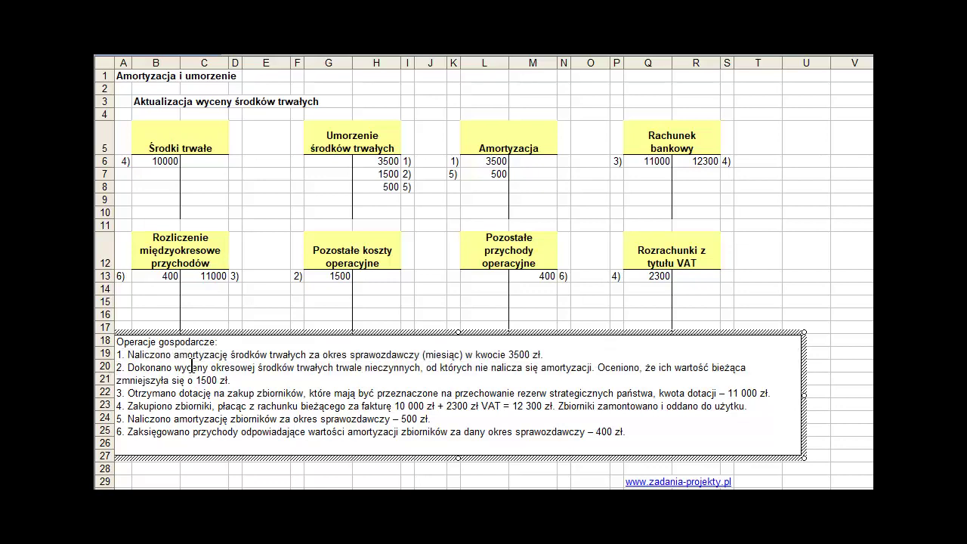
click(474, 148)
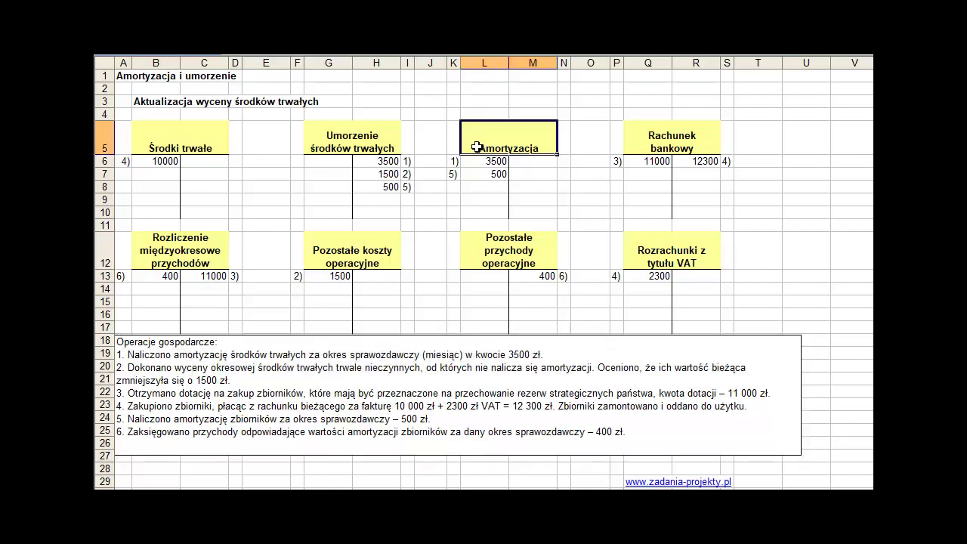
click(327, 252)
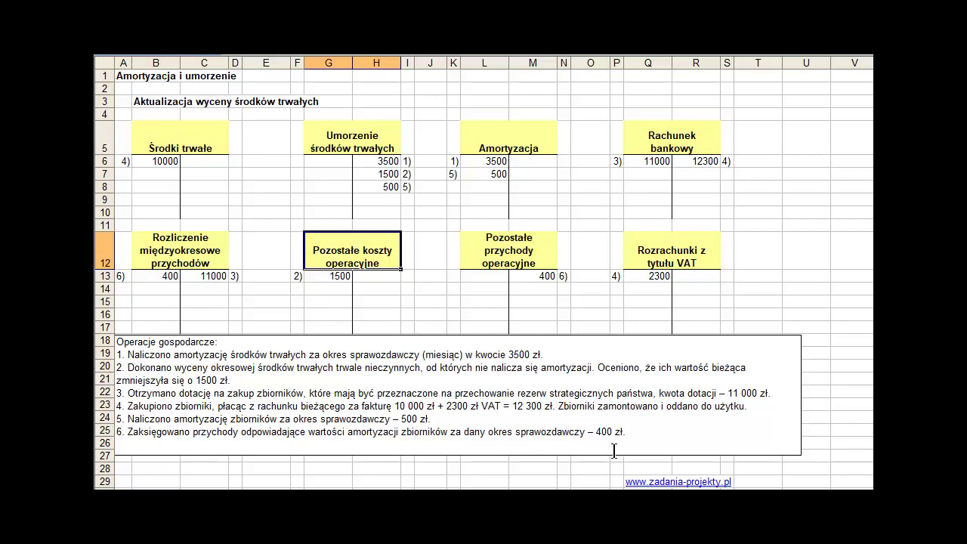
drag(260, 368, 323, 368)
drag(582, 368, 495, 370)
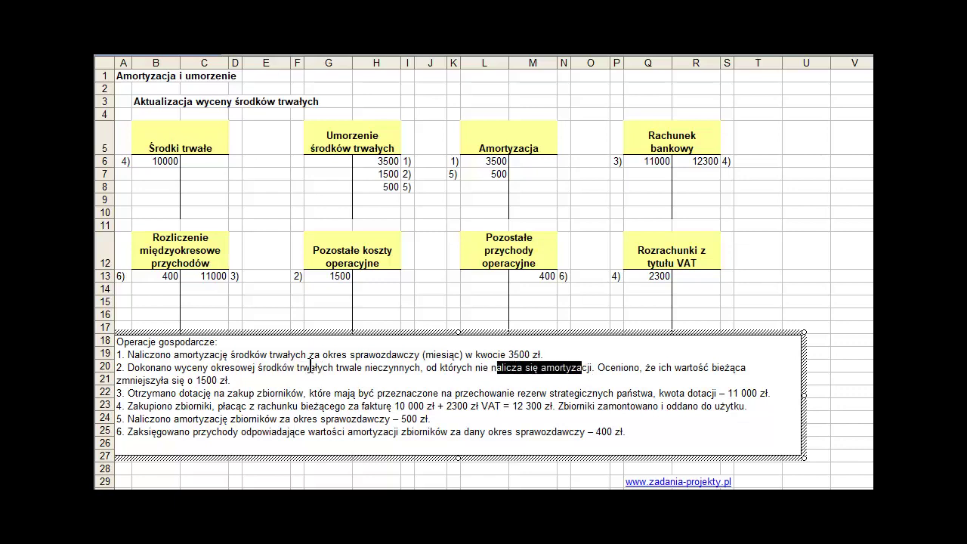
Highlight operation 2's decrease amount and examine operation 3's description, marking the subsidy for tank purchases, its strategic-reserve purpose and its amount.
drag(194, 380, 233, 380)
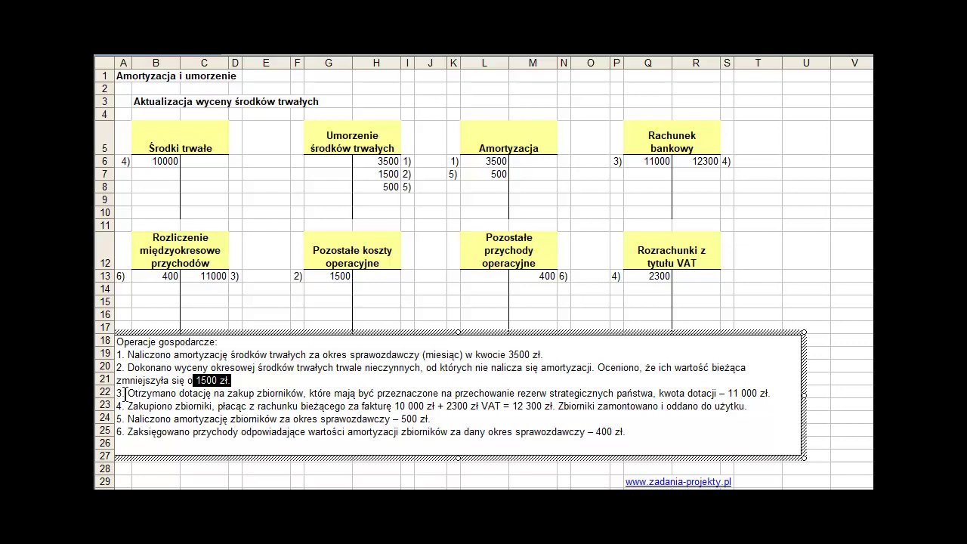
drag(126, 393, 306, 393)
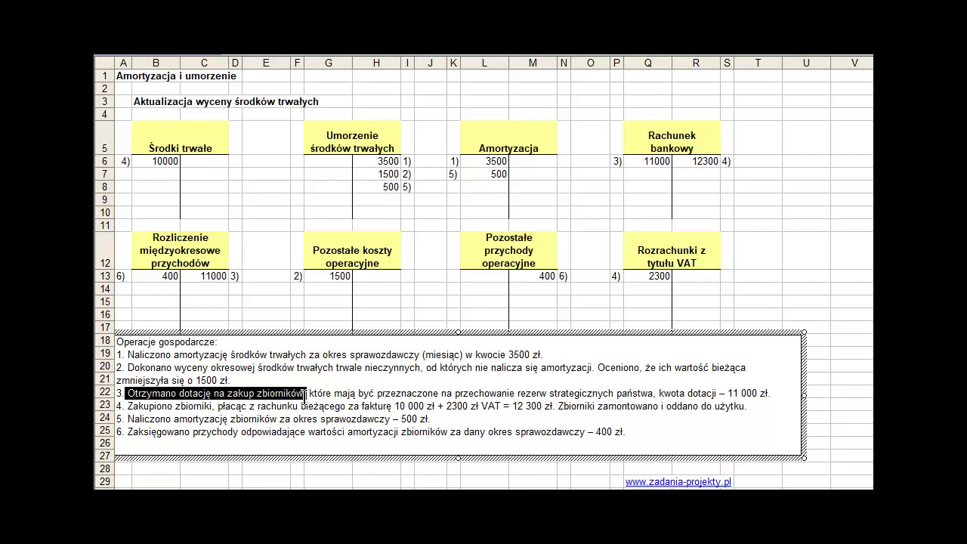
click(437, 395)
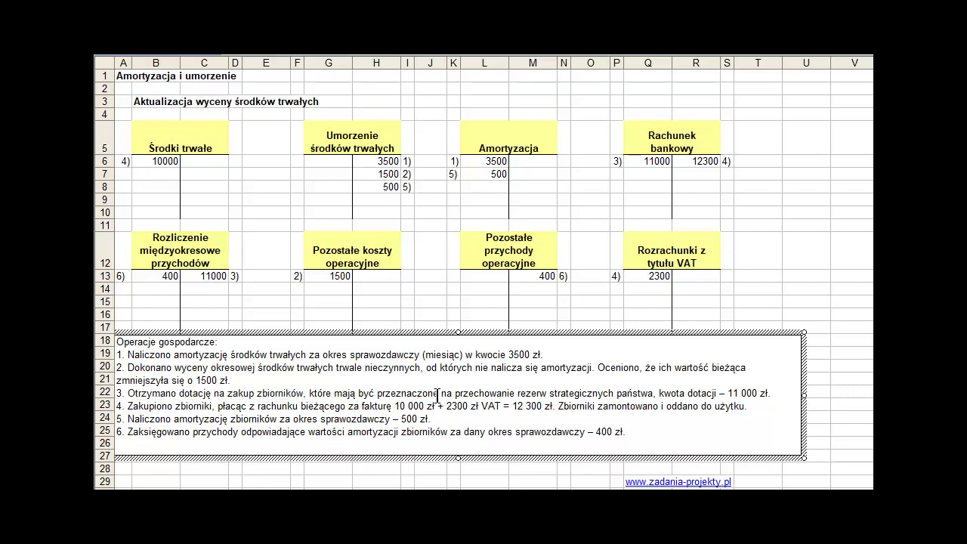
drag(437, 395, 771, 393)
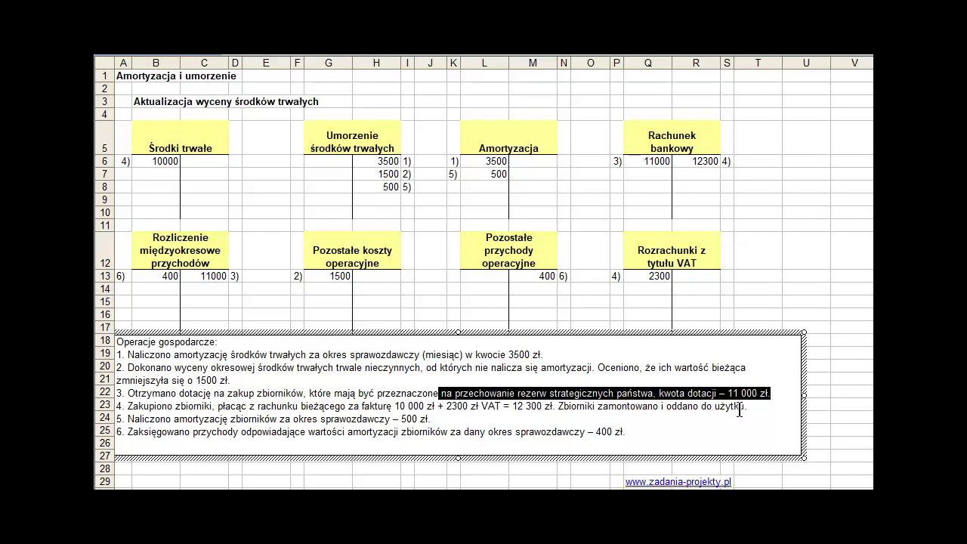
drag(149, 394, 302, 393)
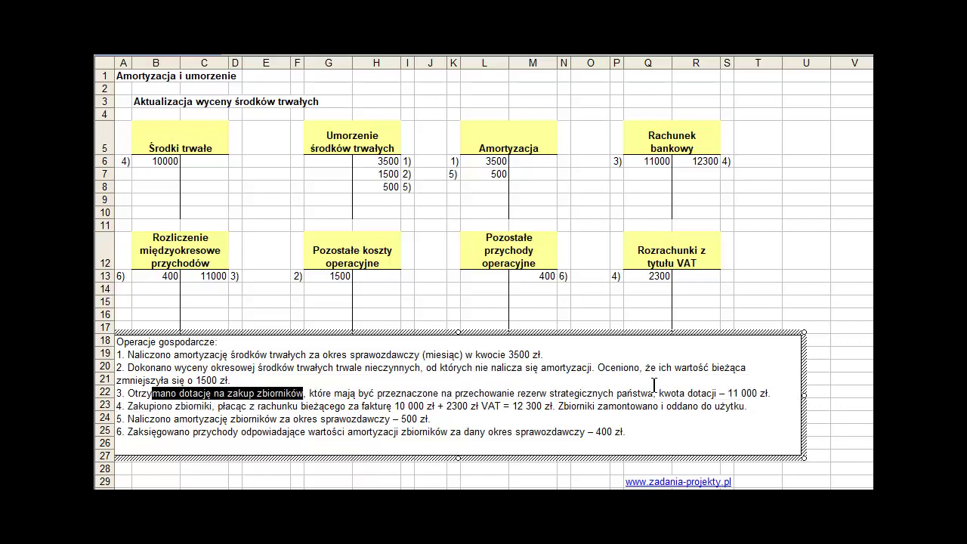
drag(657, 393, 787, 390)
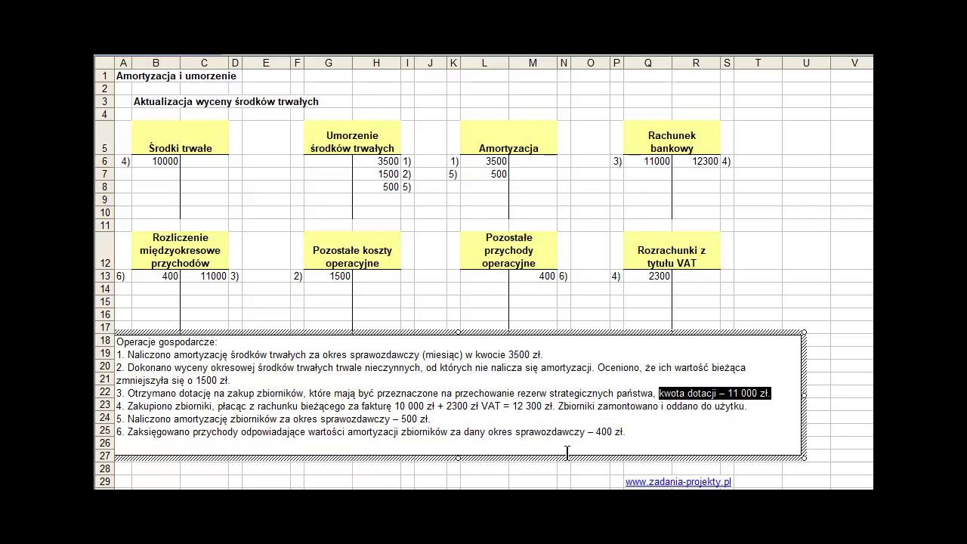
Check operation 3's debit entry and its operation number in the Rachunek bankowy account.
click(671, 150)
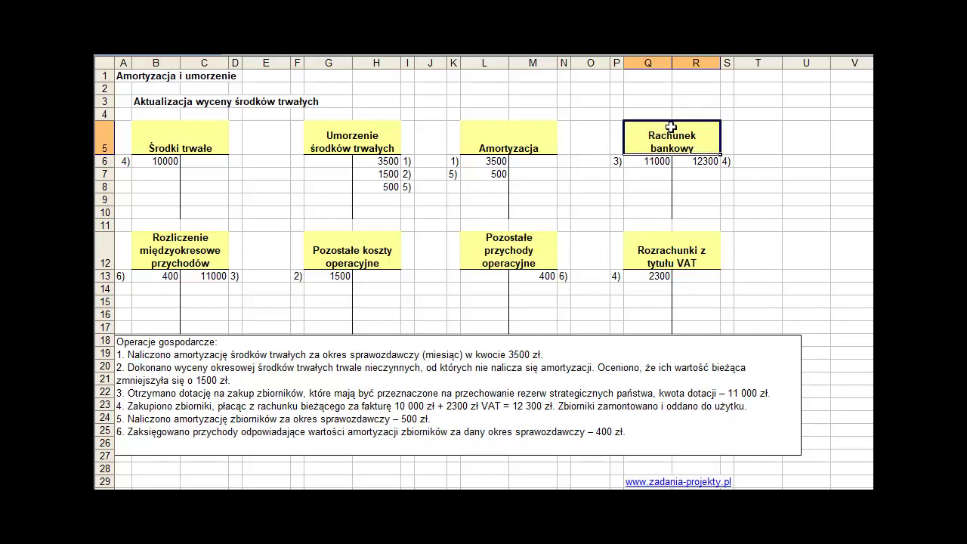
drag(617, 160, 646, 163)
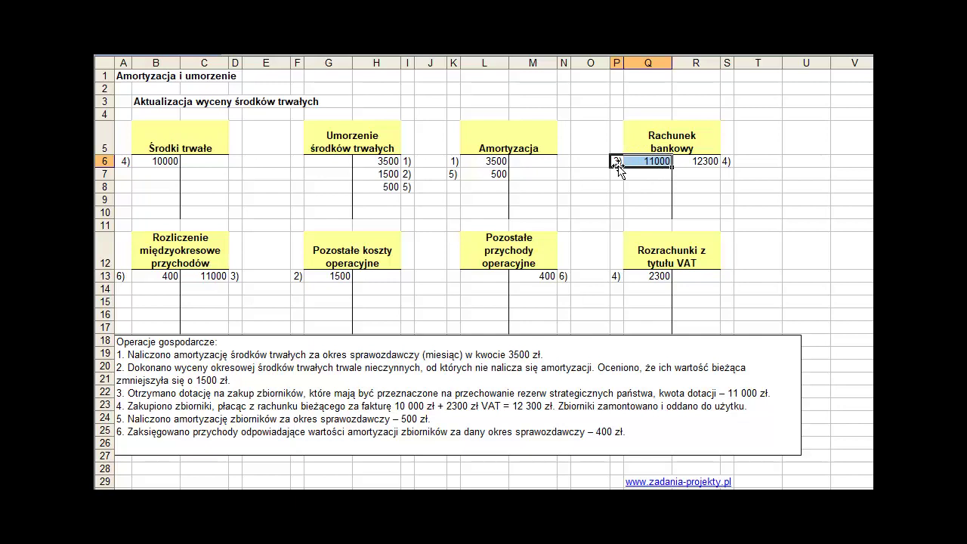
click(617, 163)
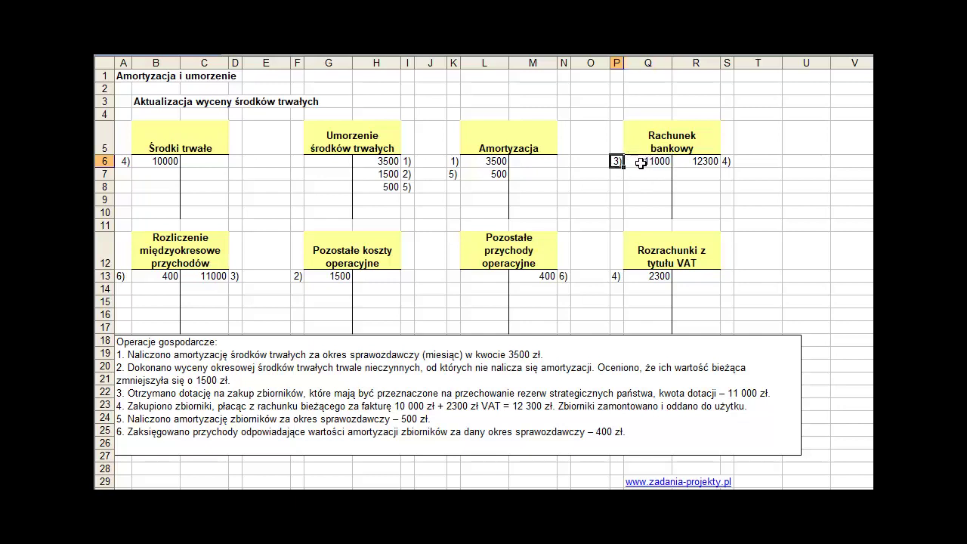
click(640, 163)
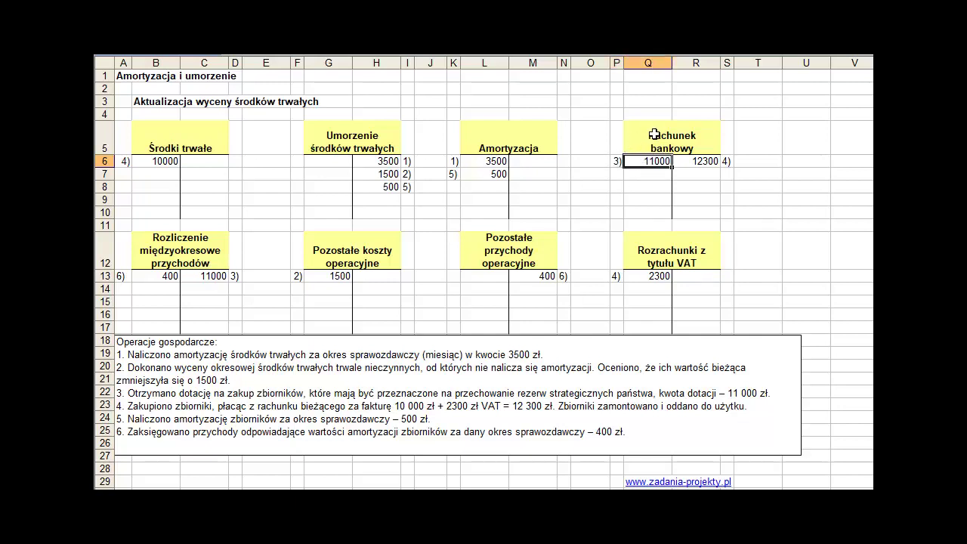
click(653, 134)
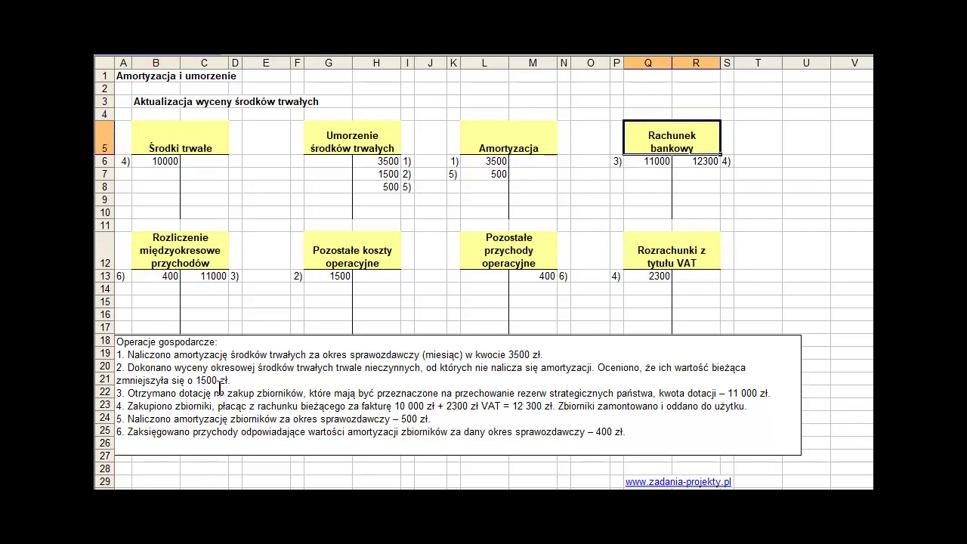
Match the subsidy wording in operation 3 with its credit entry in the Rozliczenie międzyokresowe przychodów account.
double_click(195, 393)
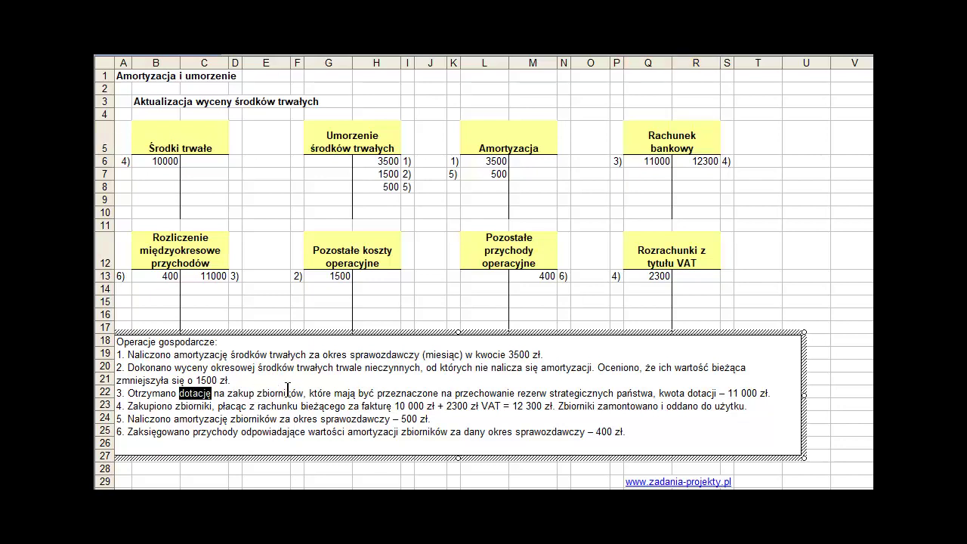
click(180, 259)
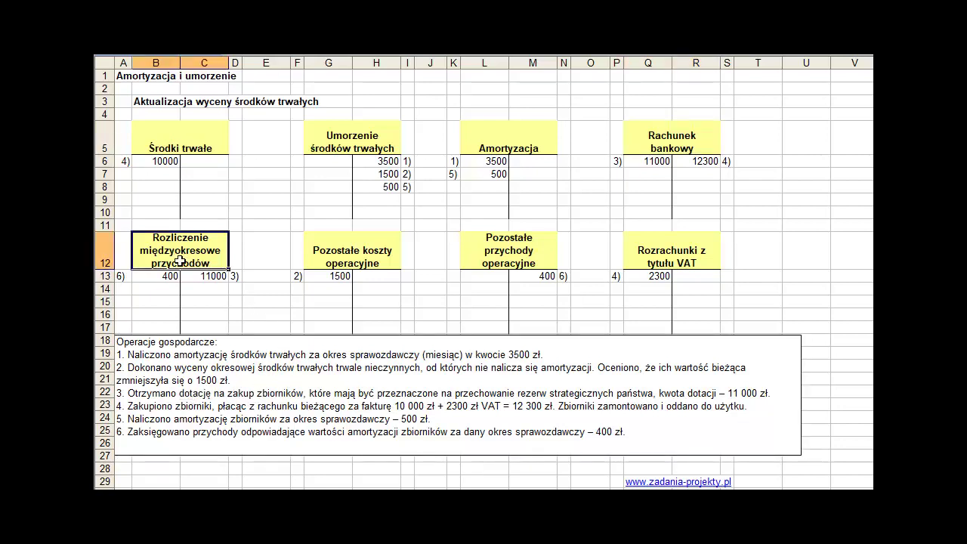
click(201, 276)
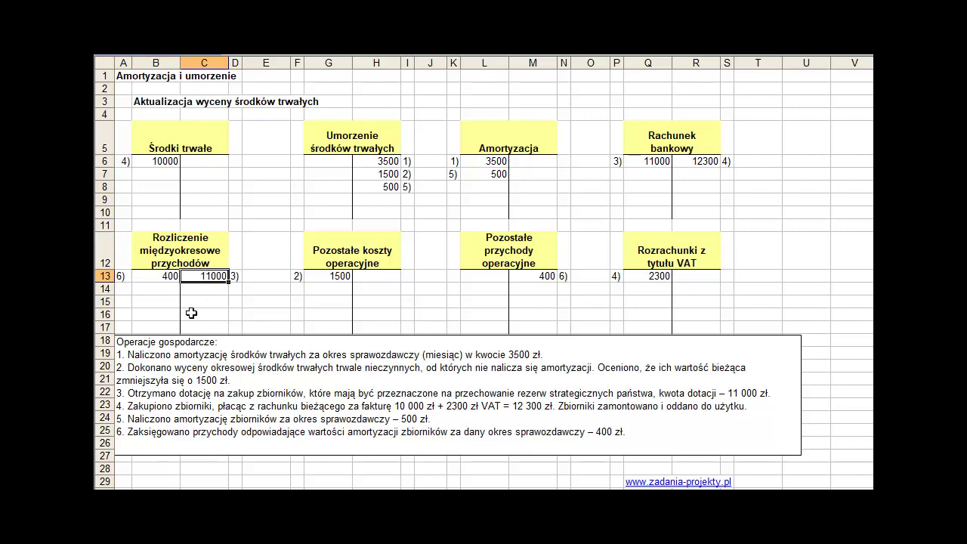
drag(166, 393, 304, 393)
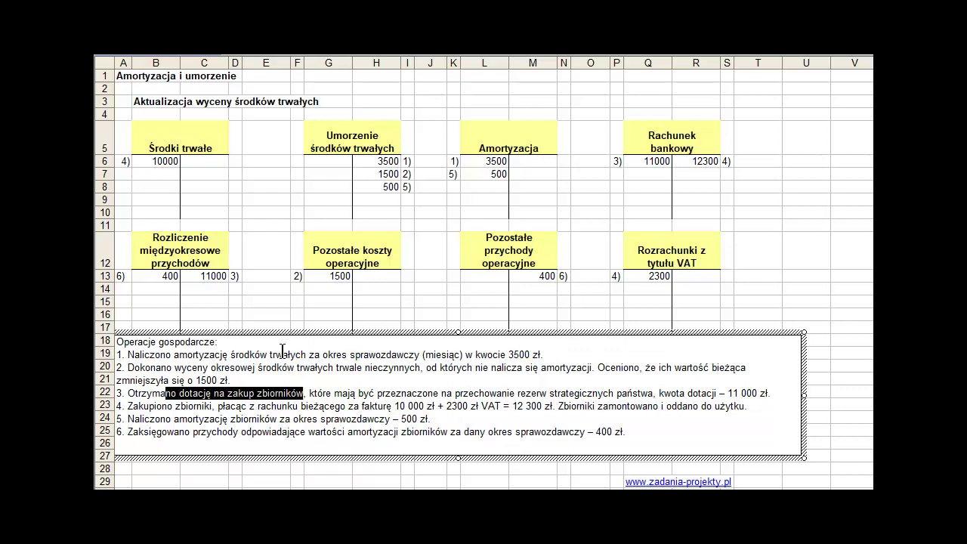
Compare the Rachunek bankowy and Rozliczenie międzyokresowe przychodów accounts as the two sides of operation 3, returning to its description.
click(664, 139)
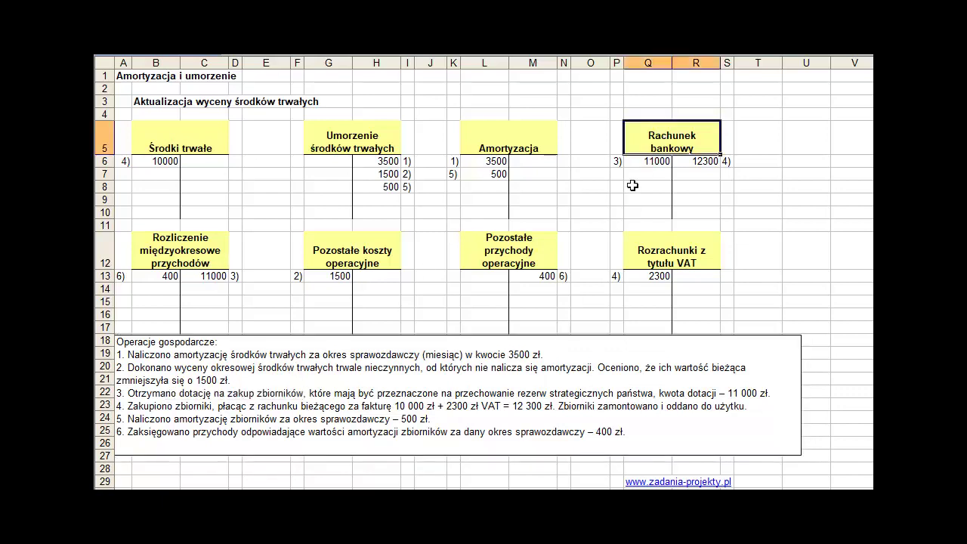
click(173, 255)
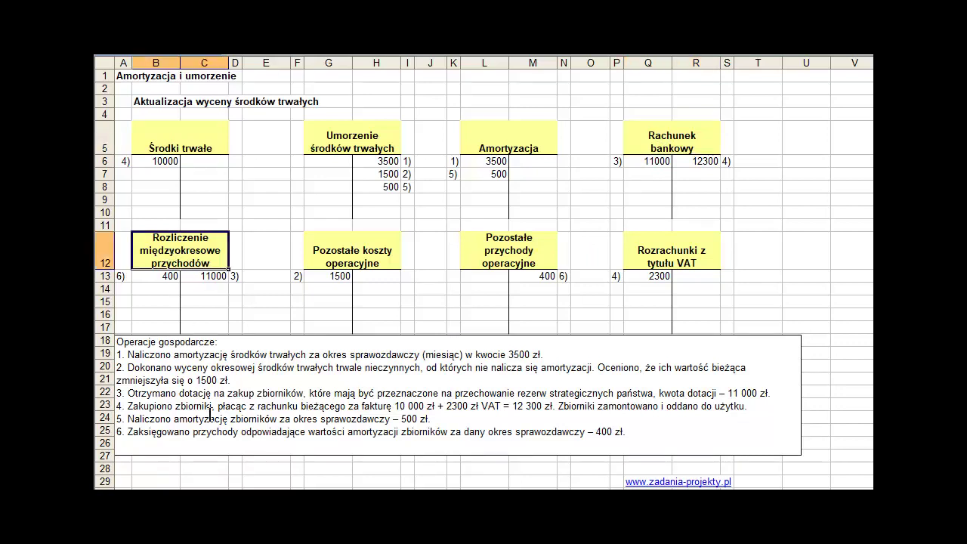
click(210, 278)
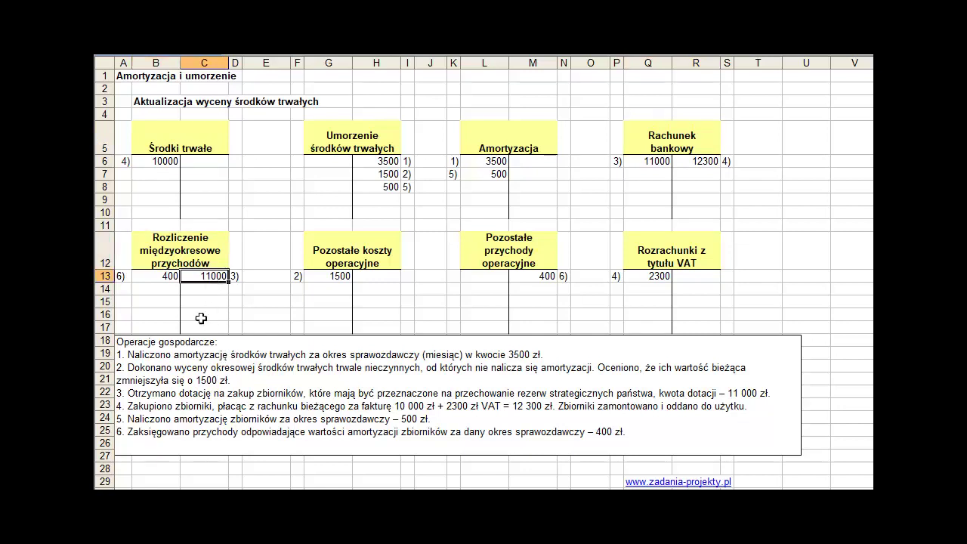
click(172, 259)
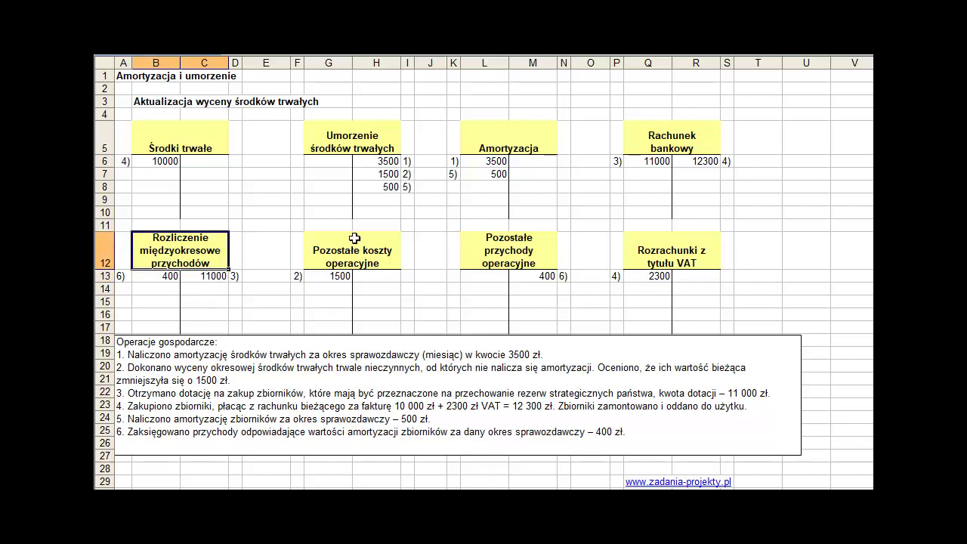
click(665, 140)
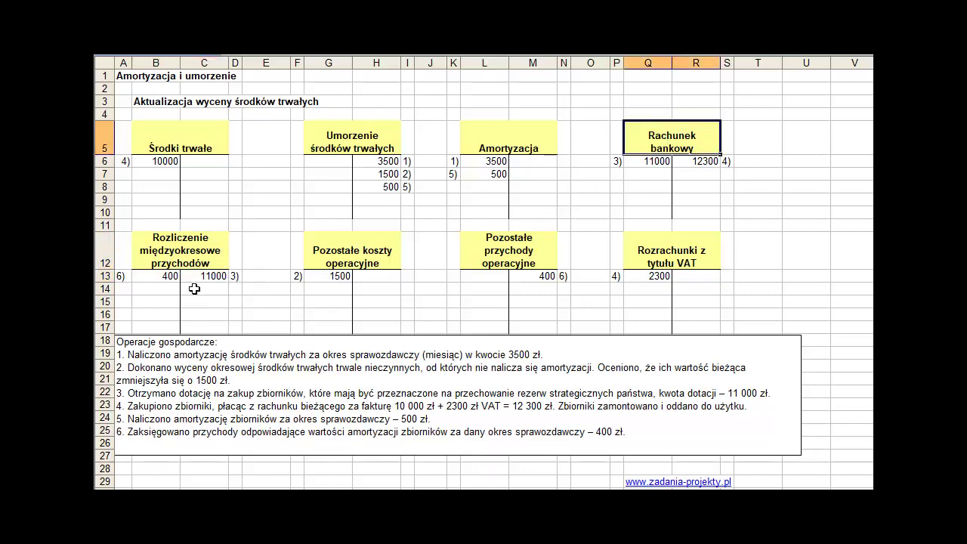
click(127, 393)
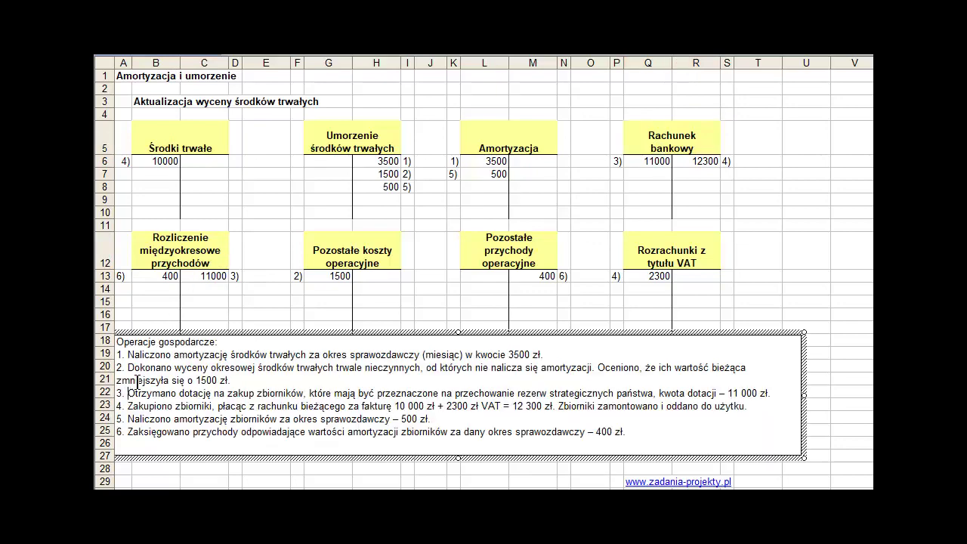
Cross-check operation 3's numbered credit entry in Rozliczenie międzyokresowe przychodów against its numbered debit entry in Rachunek bankowy.
click(177, 254)
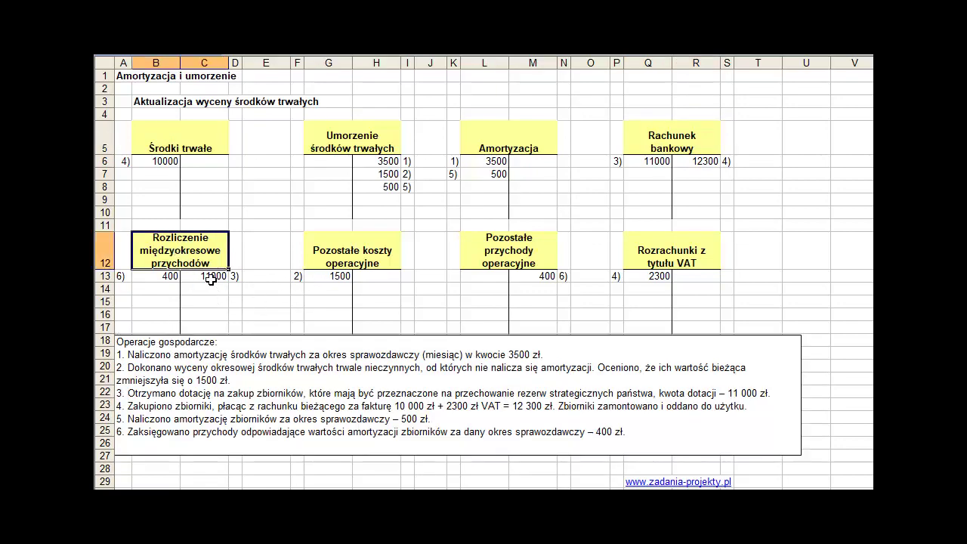
drag(218, 277, 235, 275)
mouse_move(632, 161)
mouse_down()
mouse_move(593, 161)
mouse_move(616, 161)
mouse_up()
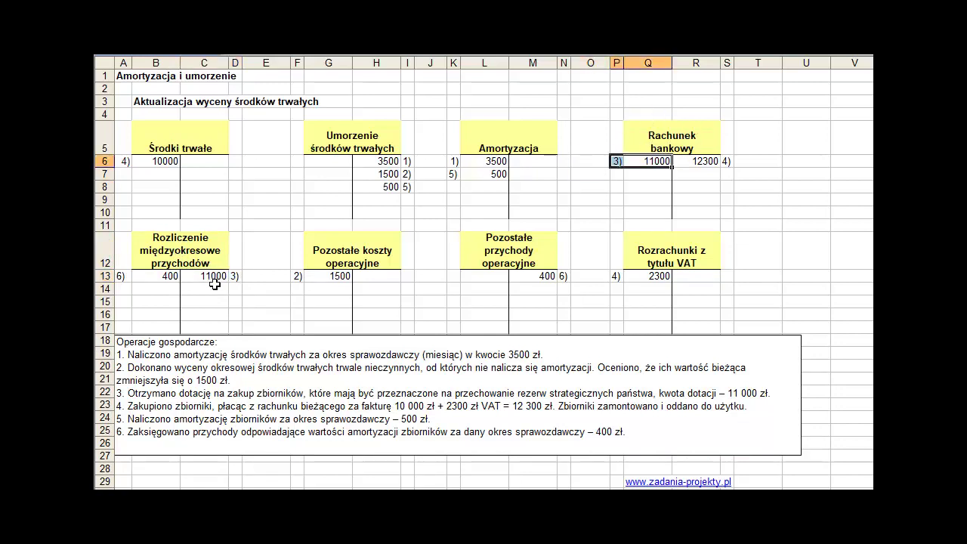
drag(213, 278, 236, 276)
click(197, 249)
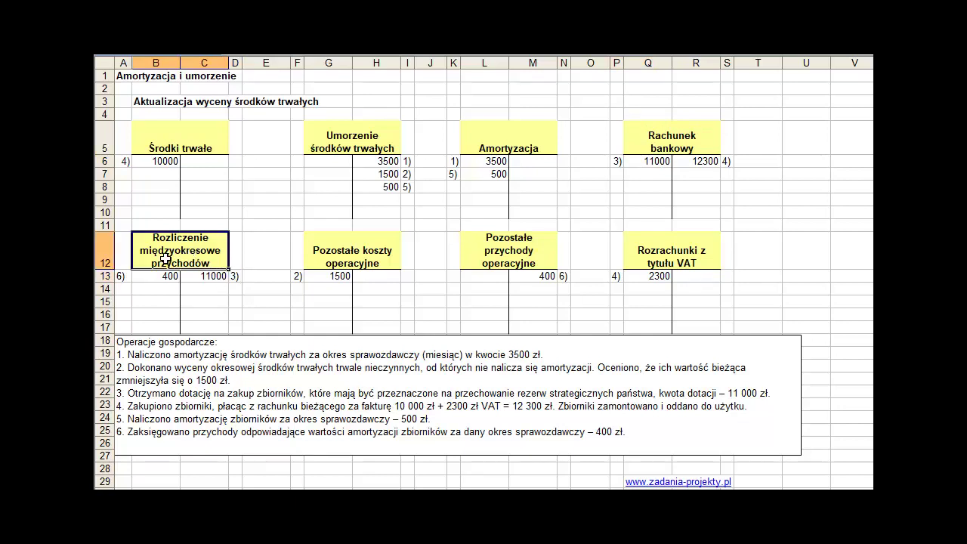
click(204, 276)
drag(237, 275, 238, 277)
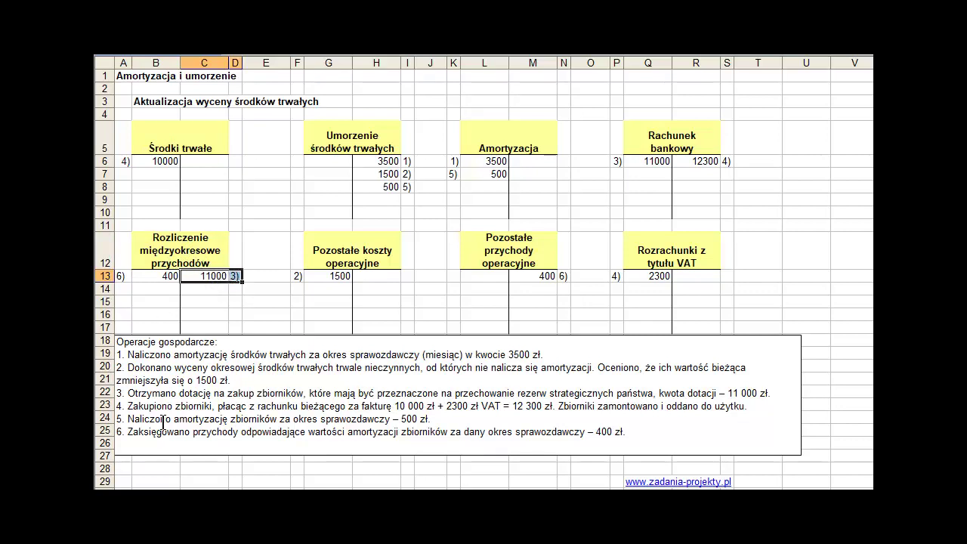
Examine operation 4's description, highlighting the tank purchase paid from the current account, the net and VAT amounts, and the commissioning.
click(123, 406)
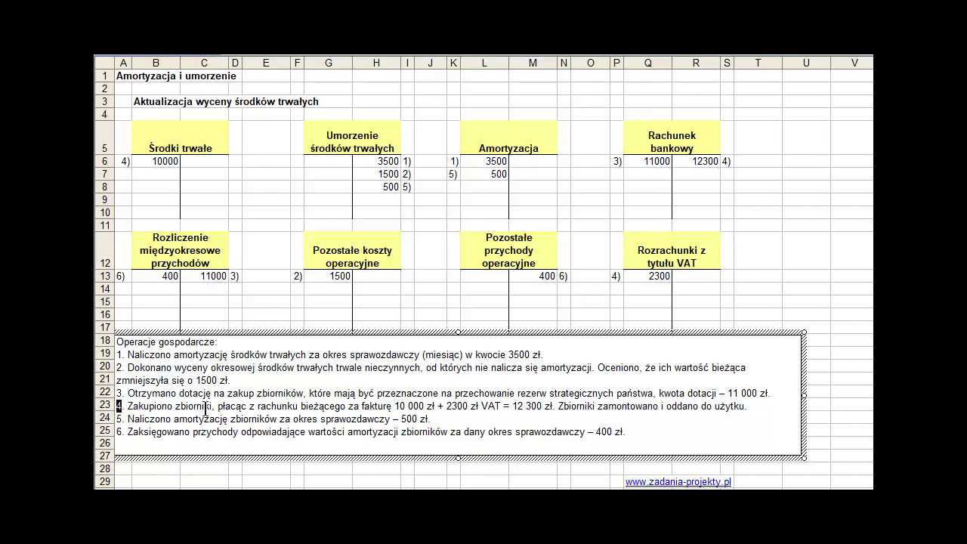
drag(236, 405, 428, 406)
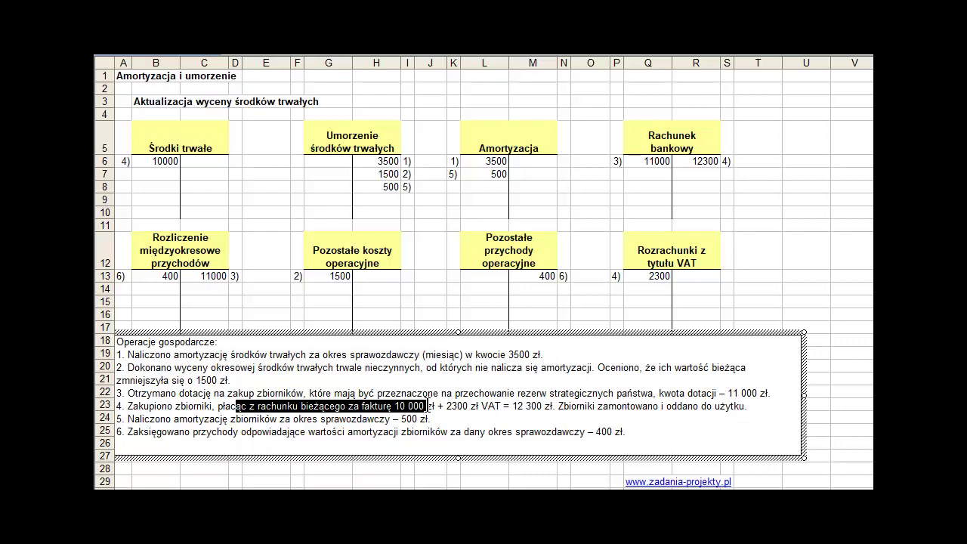
drag(427, 406, 552, 408)
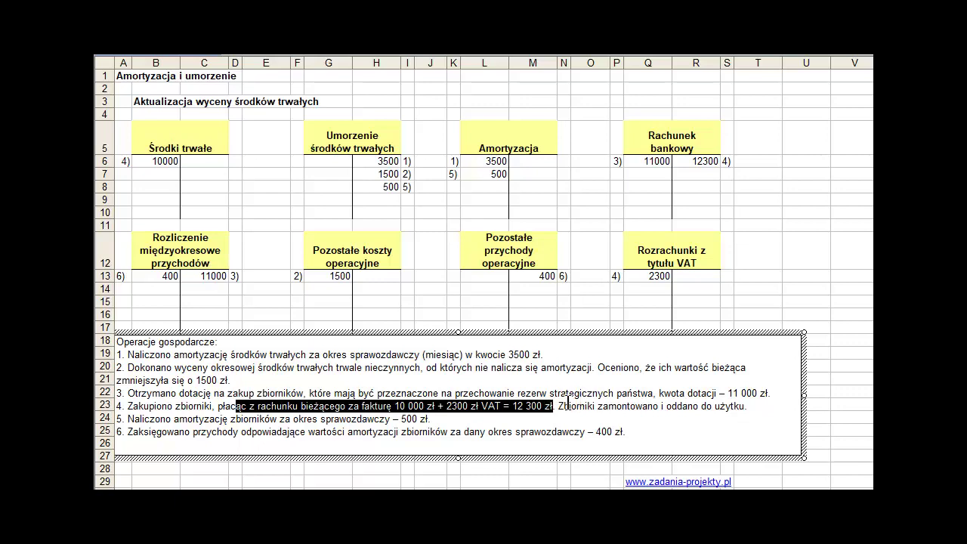
drag(564, 406, 753, 412)
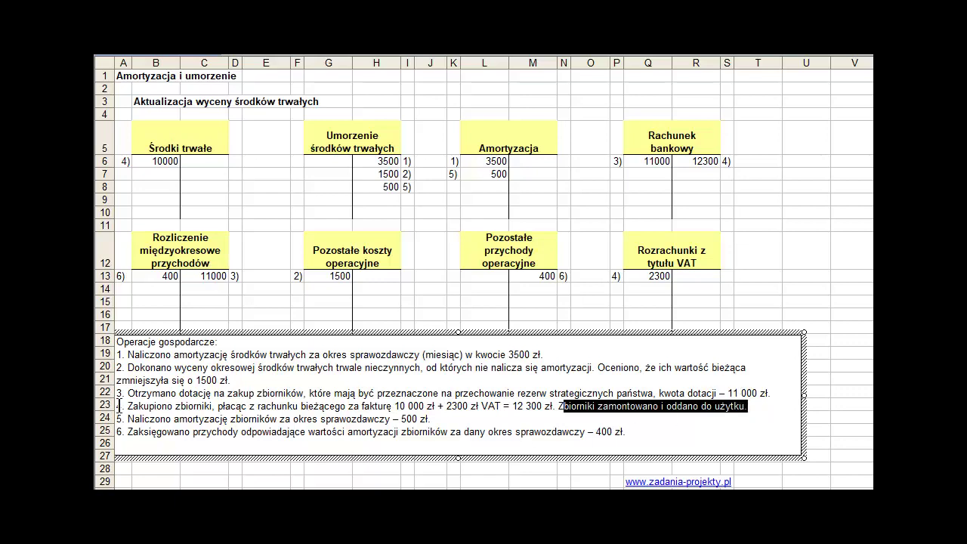
drag(128, 406, 373, 405)
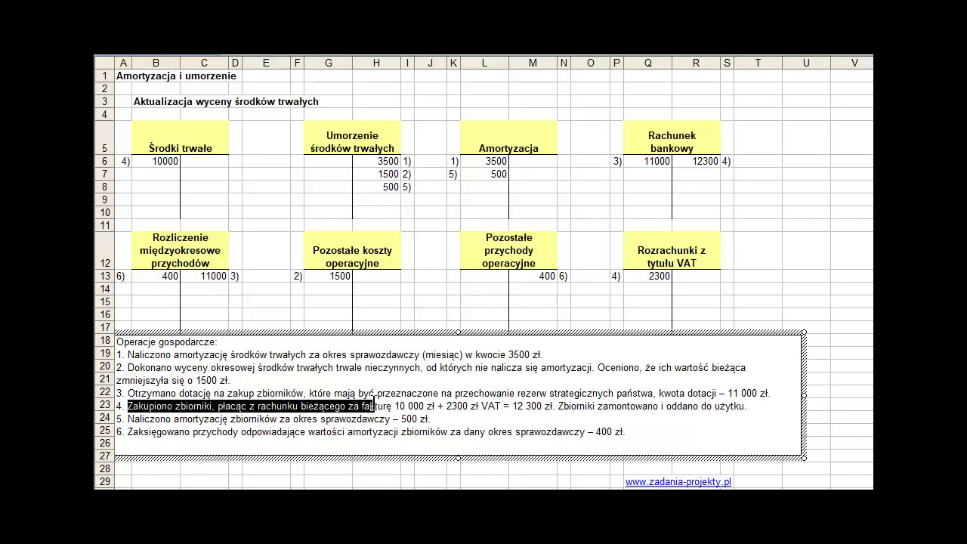
Inspect operation 4's credit entry and its formula in Rachunek bankowy, tracing it to the Środki trwałe and Rozrachunki z tytułu VAT debits.
click(686, 136)
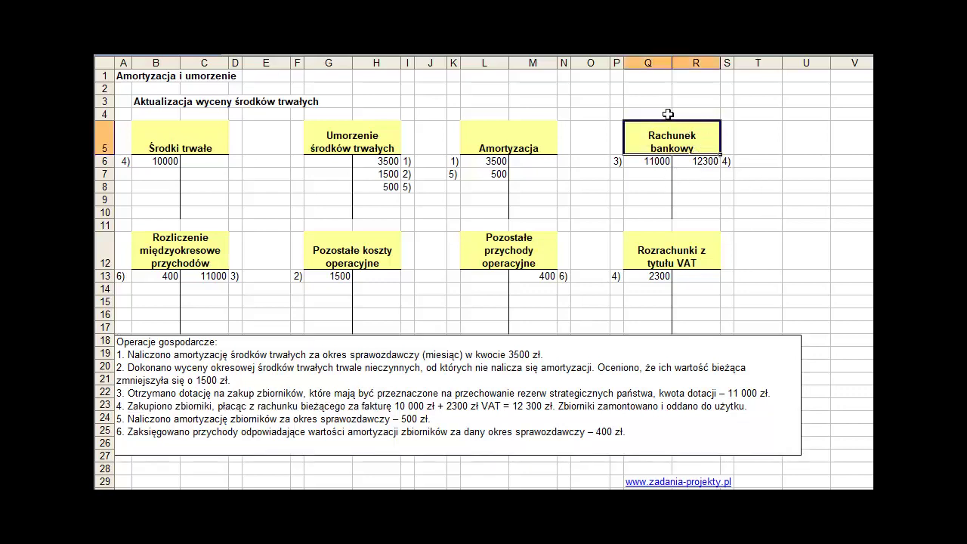
drag(682, 162, 727, 162)
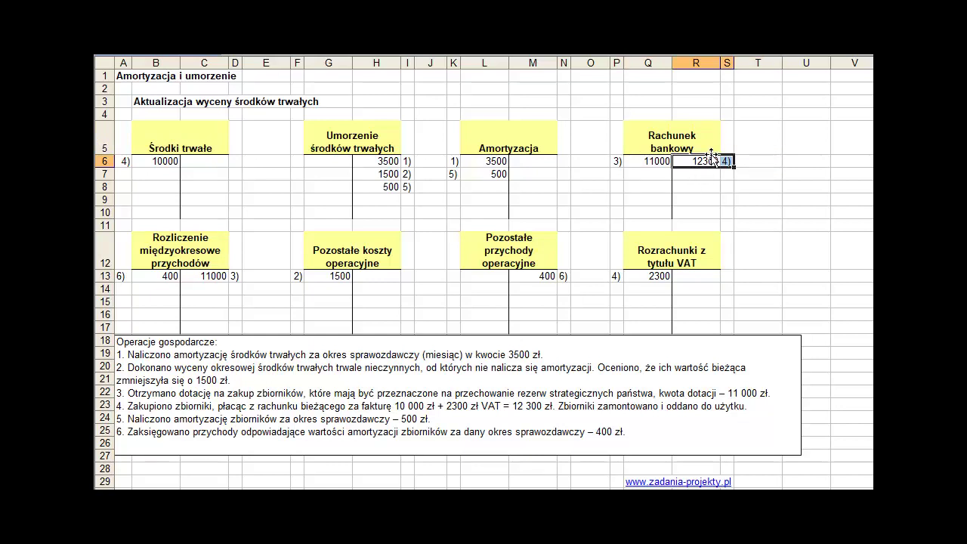
double_click(696, 163)
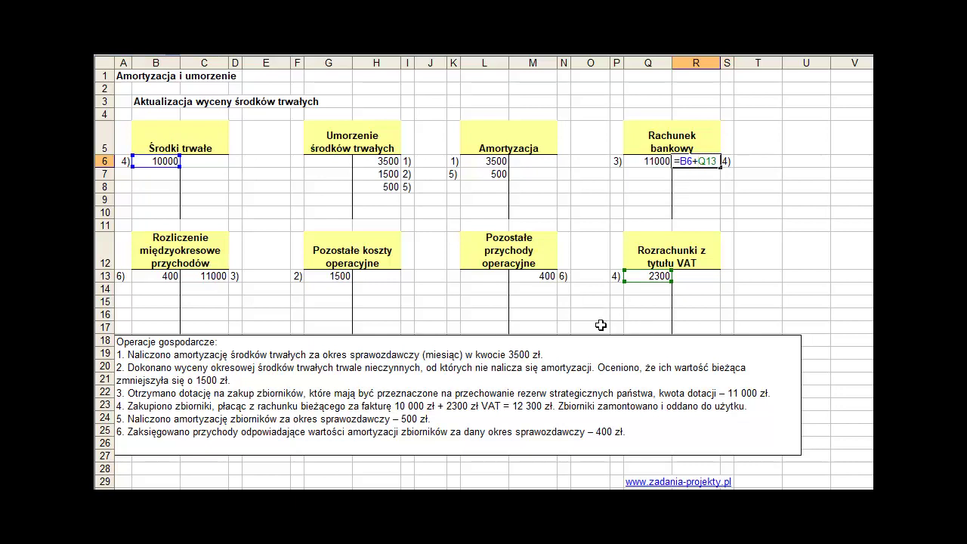
key(Escape)
click(167, 162)
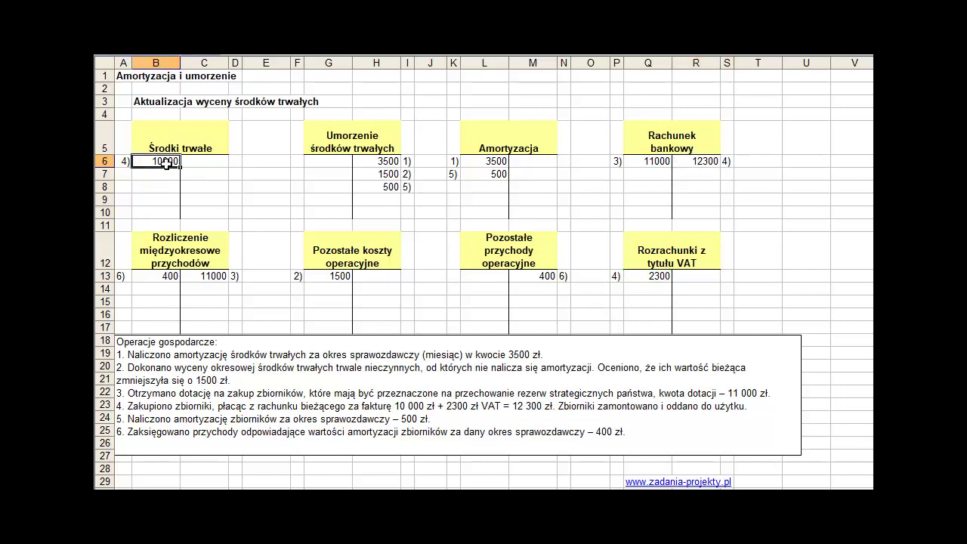
click(630, 277)
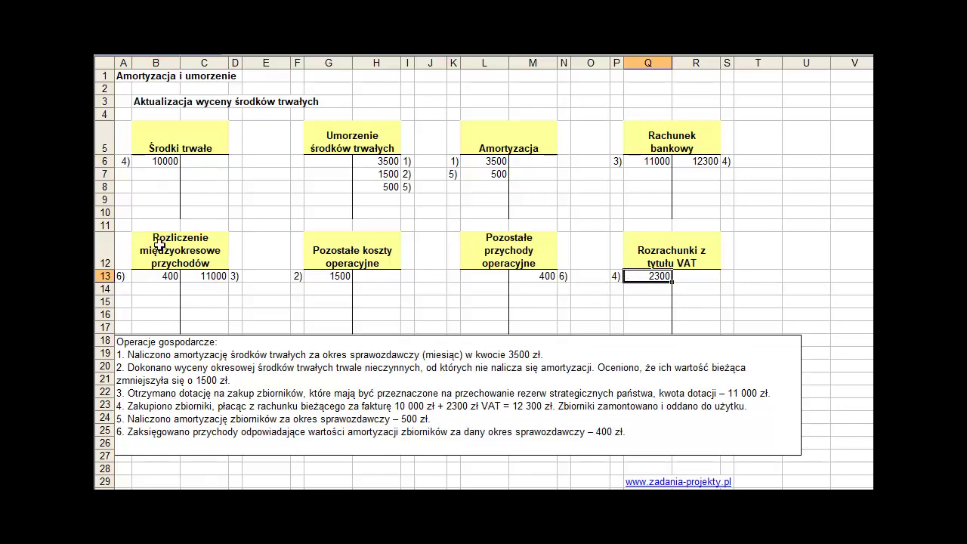
Relate the Środki trwałe and Rozrachunki z tytułu VAT accounts to operation 4's sentence about the tanks being installed and put into use.
click(164, 142)
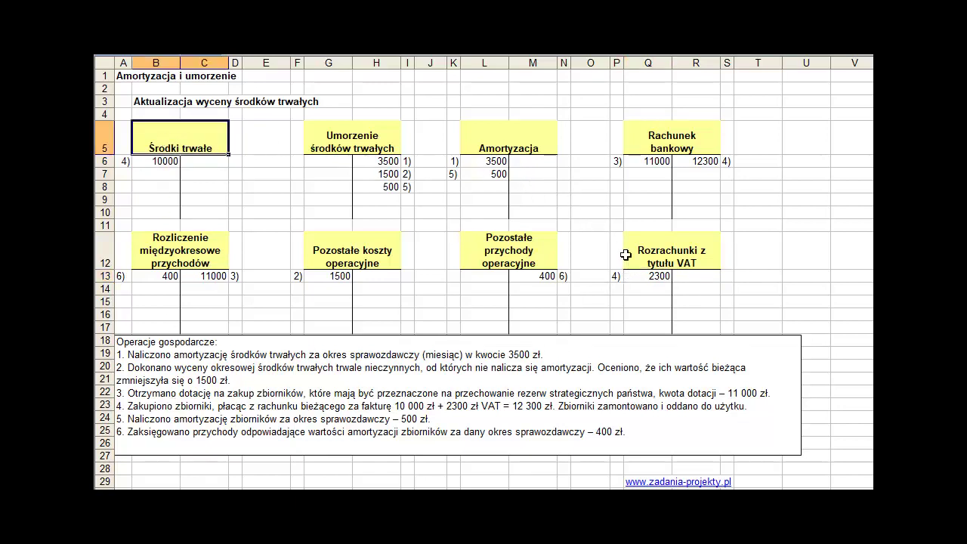
click(665, 257)
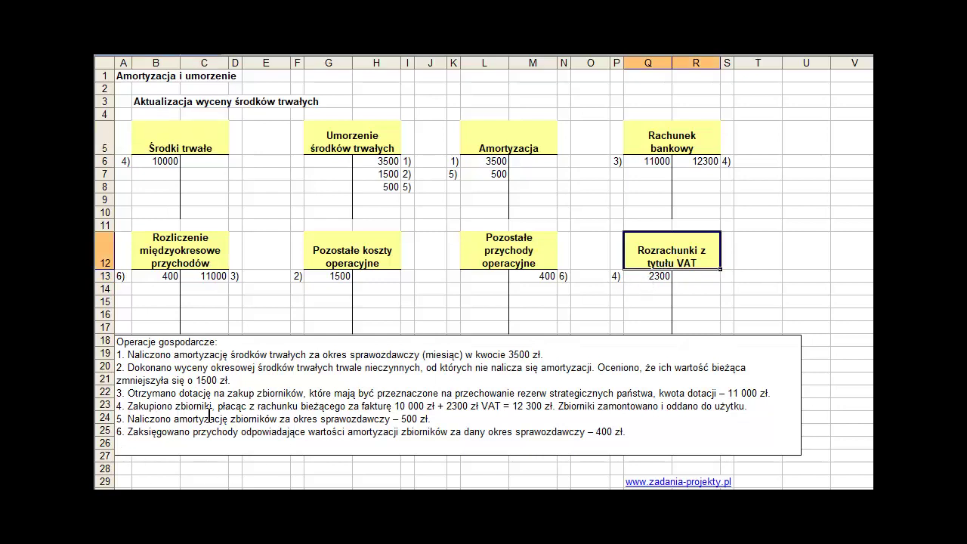
drag(563, 409, 750, 410)
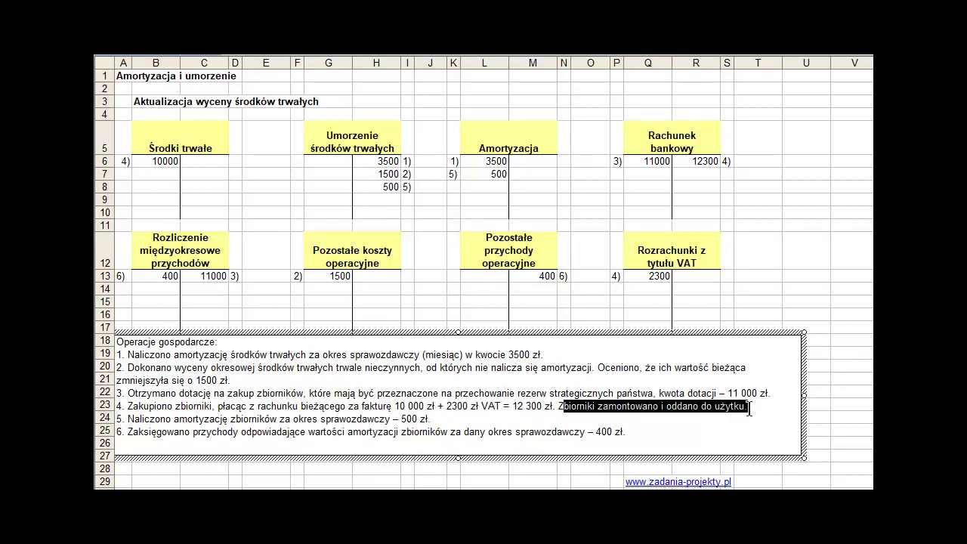
click(568, 401)
double_click(582, 393)
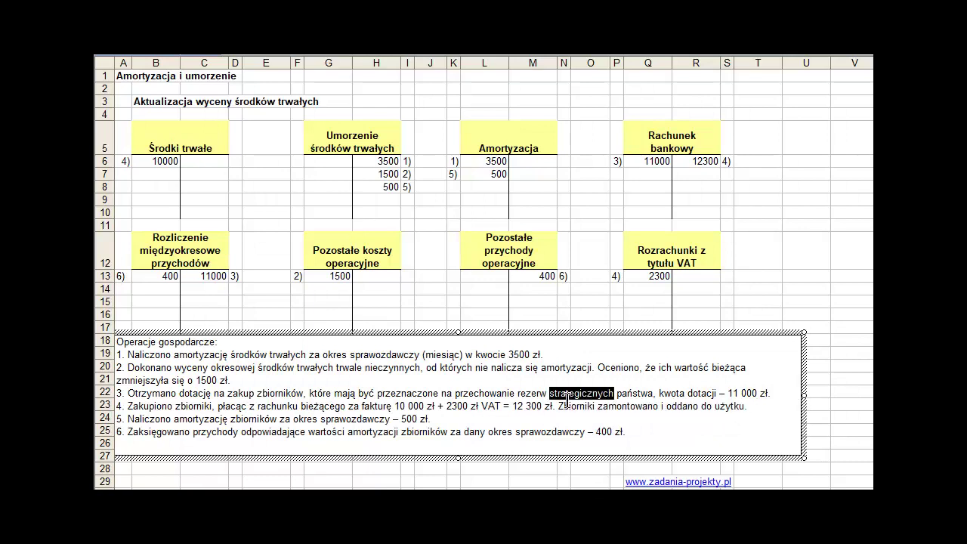
double_click(575, 407)
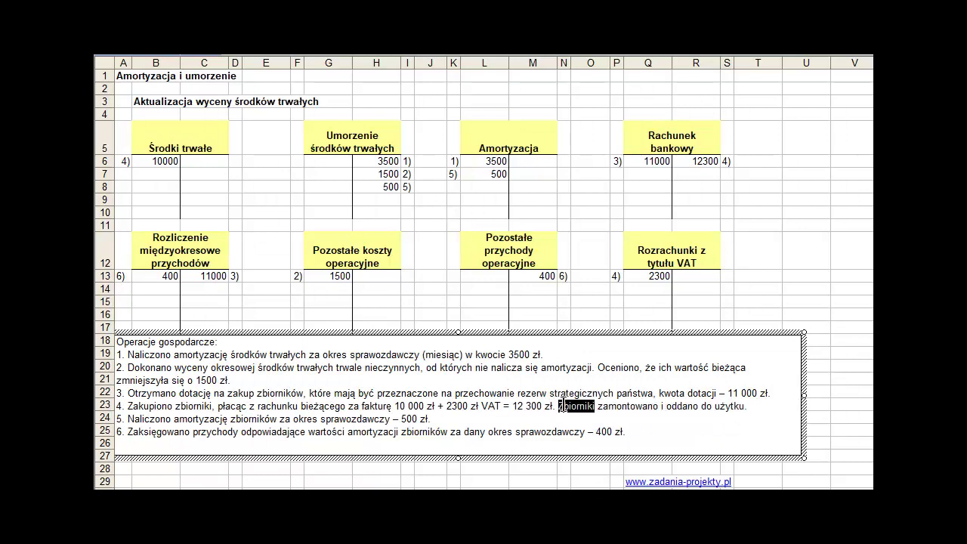
Cross-check operation 4's numbered debit entry in Środki trwałe against its numbered credit entry in Rachunek bankowy.
click(155, 145)
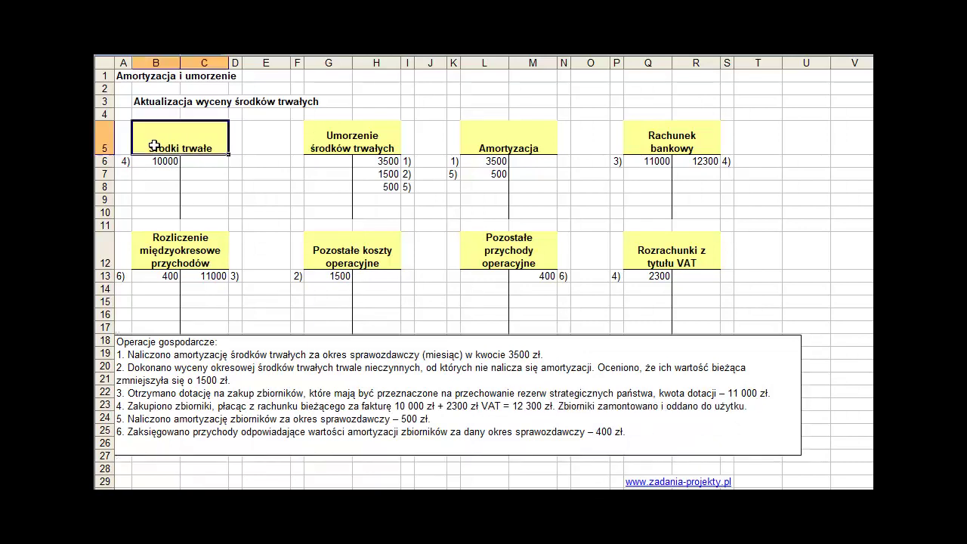
drag(122, 162, 155, 170)
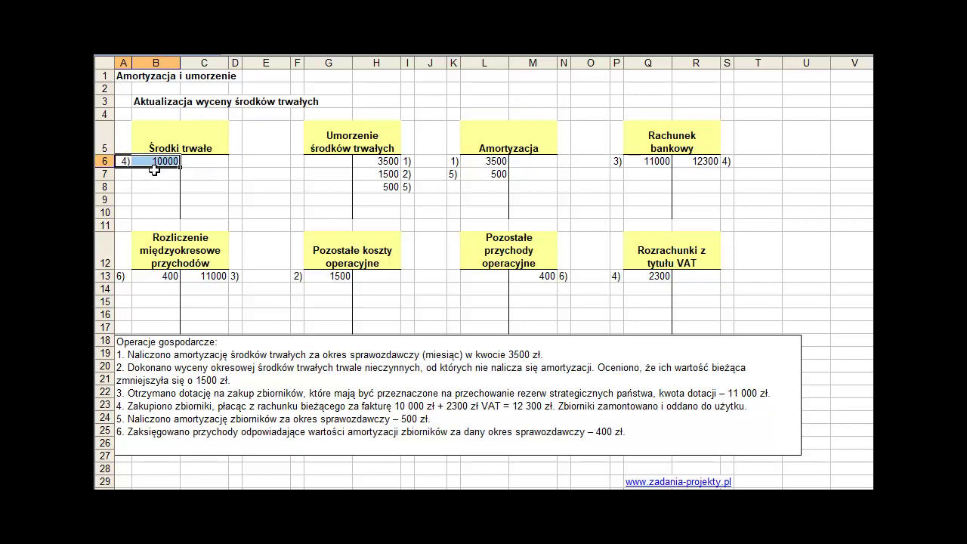
click(173, 159)
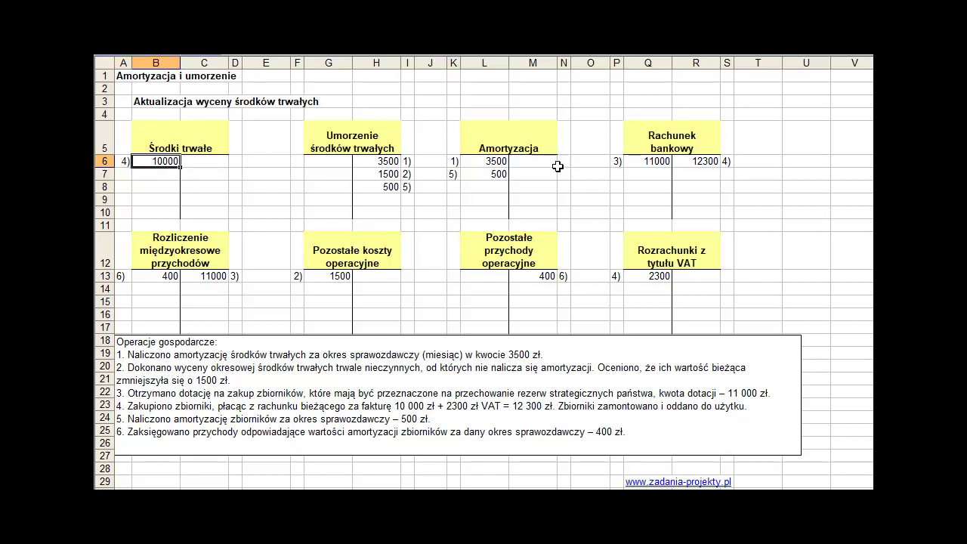
click(695, 160)
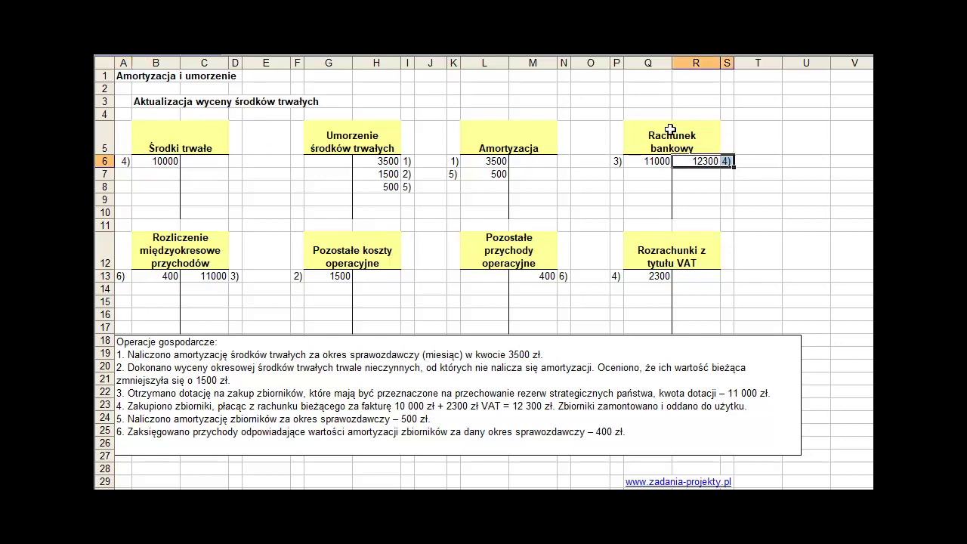
click(671, 132)
drag(683, 165, 723, 158)
drag(156, 157, 130, 158)
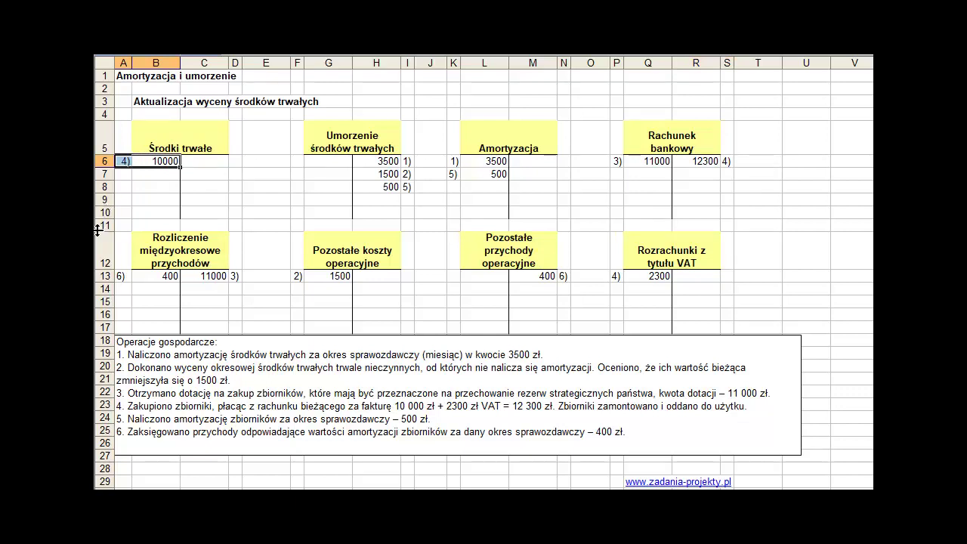
Inspect the formula behind operation 4's debit entry in Rozrachunki z tytułu VAT, tracing its reference to Środki trwałe.
click(643, 276)
text(=B6*0,23)
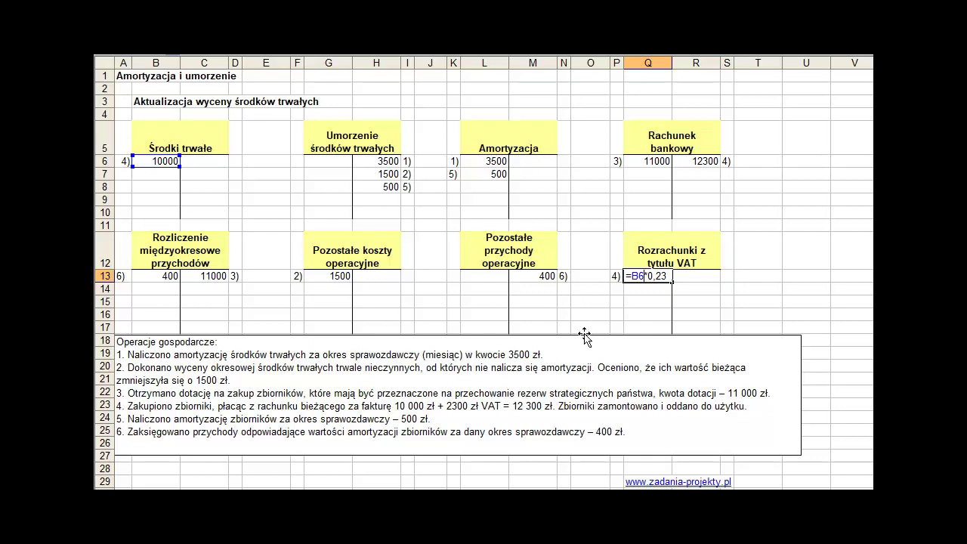
key(Return)
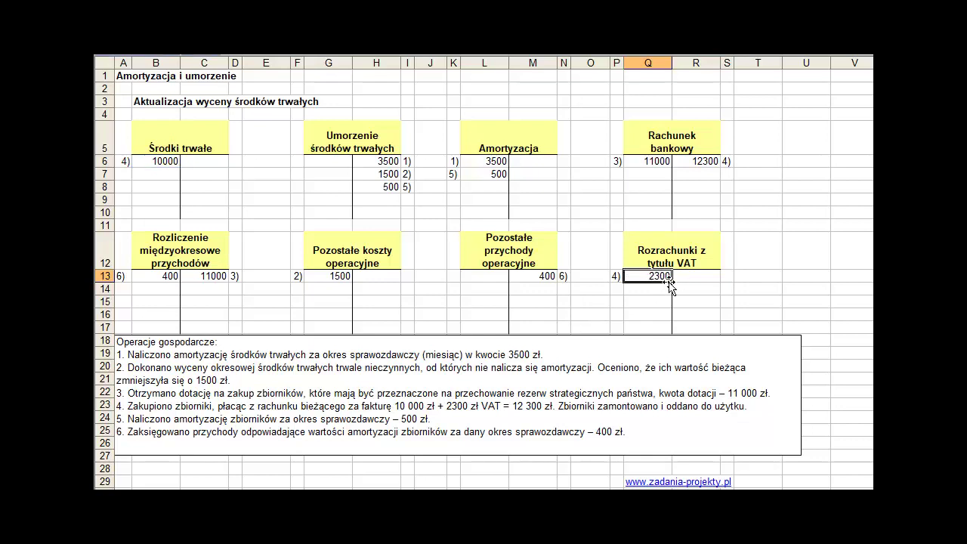
Compare the debit and credit sides of the Rozrachunki z tytułu VAT account by highlighting each side in turn.
click(656, 252)
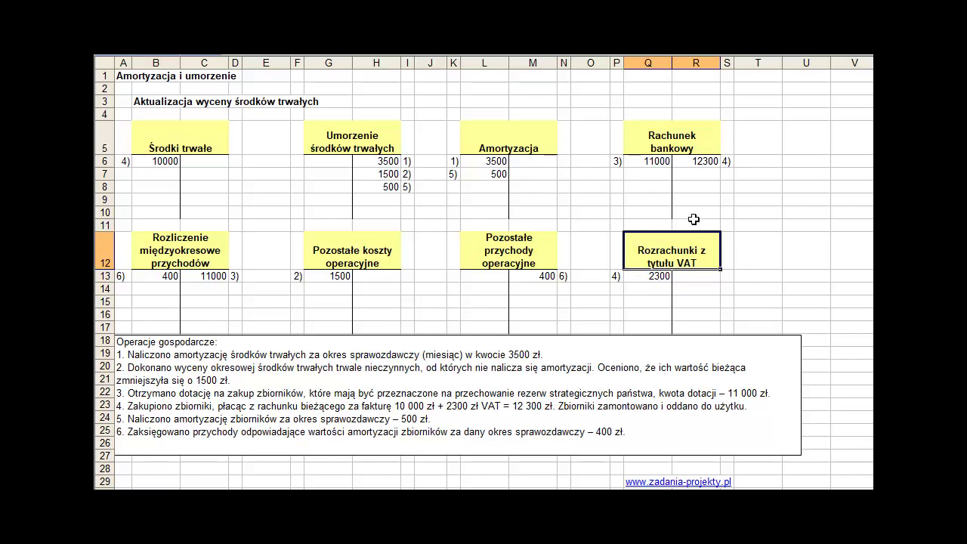
drag(649, 273, 620, 326)
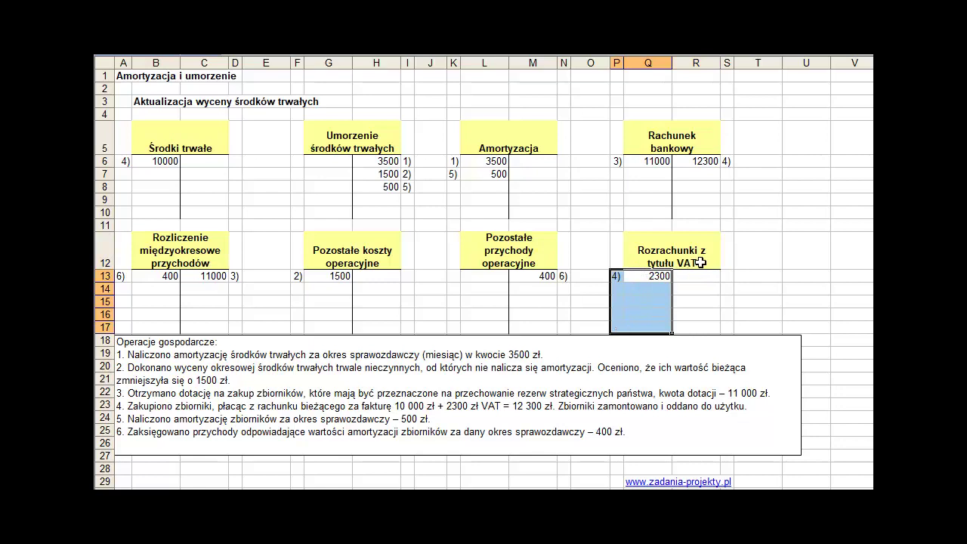
drag(698, 276, 724, 321)
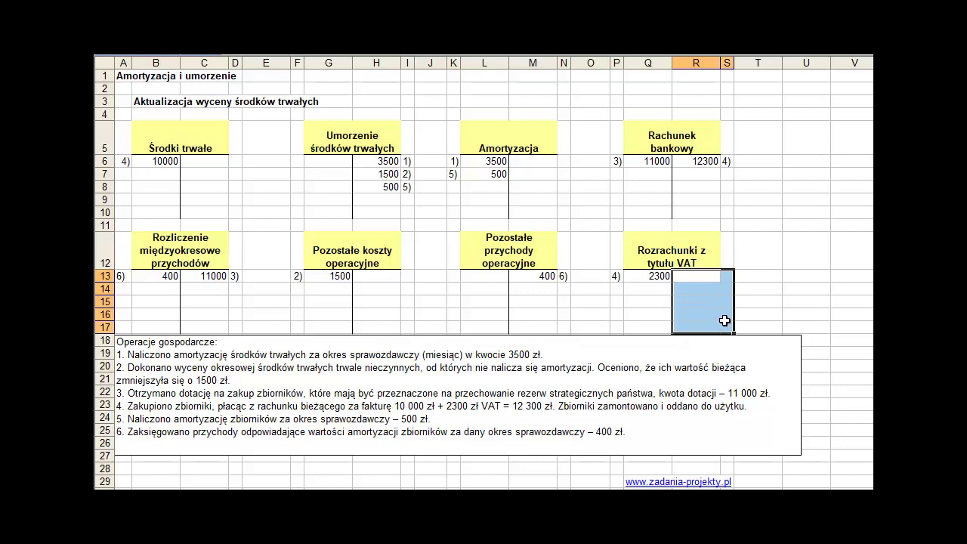
click(660, 253)
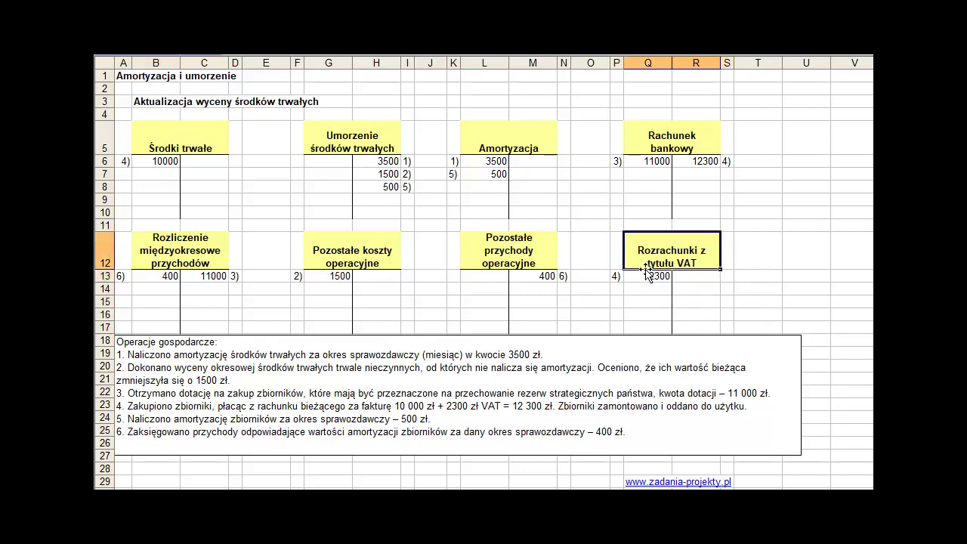
drag(625, 277, 628, 330)
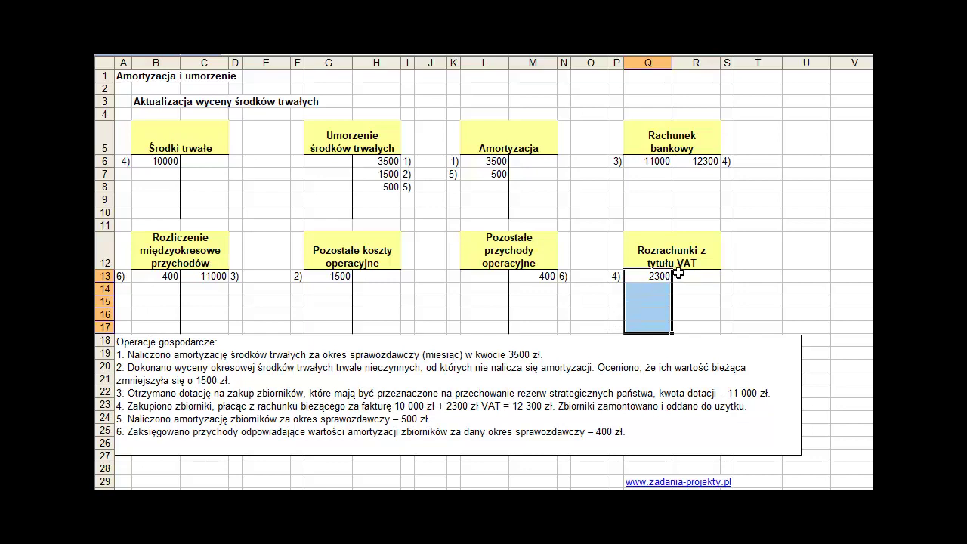
drag(682, 276, 723, 326)
drag(646, 278, 636, 326)
drag(687, 285, 681, 322)
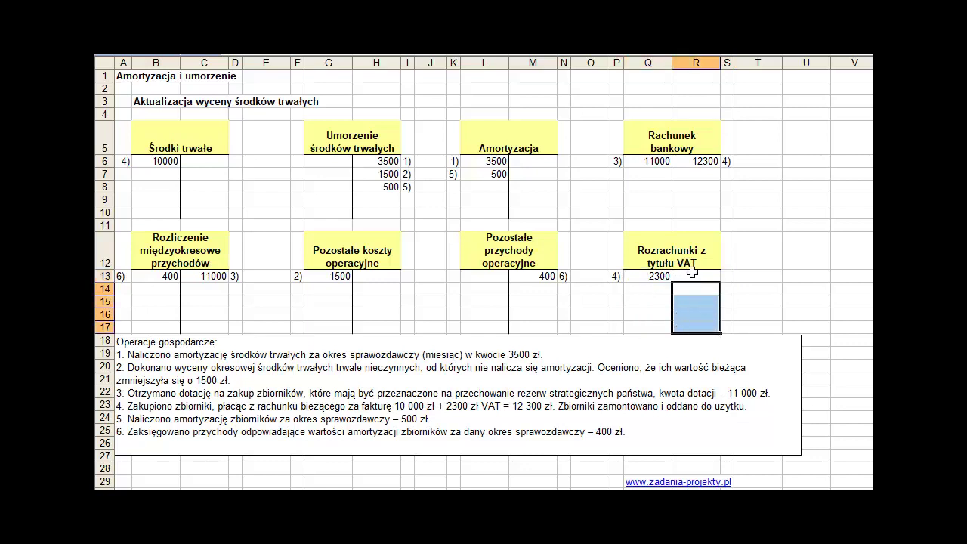
drag(690, 273, 684, 333)
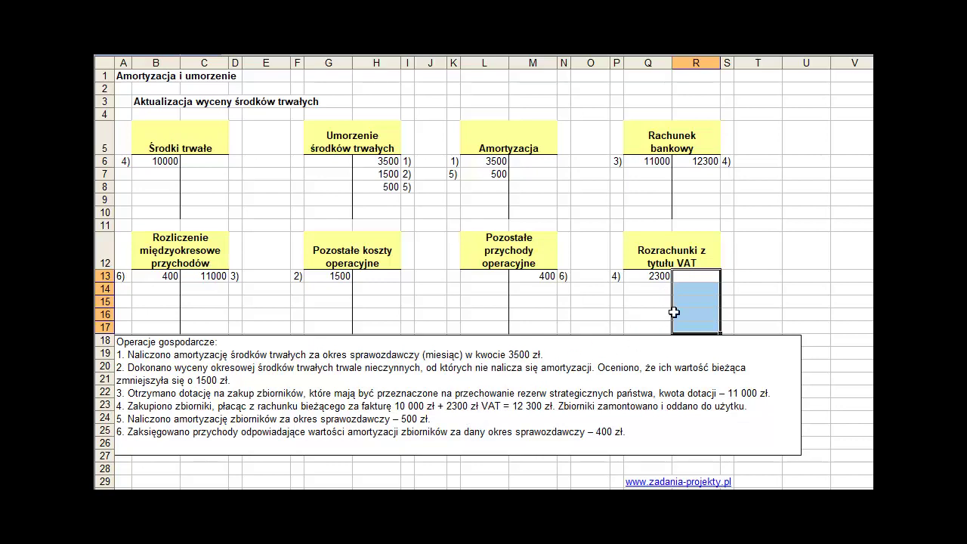
click(703, 275)
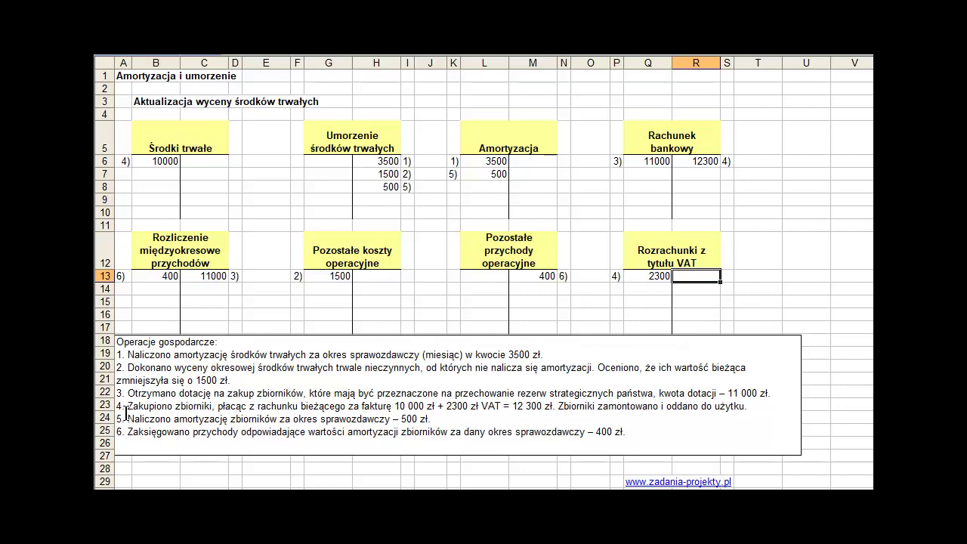
Examine operation 5's description of the tank depreciation, comparing it with operation 1's depreciation of fixed assets.
mouse_move(126, 418)
mouse_down()
mouse_move(232, 419)
mouse_move(245, 407)
mouse_move(277, 419)
mouse_move(443, 423)
mouse_up()
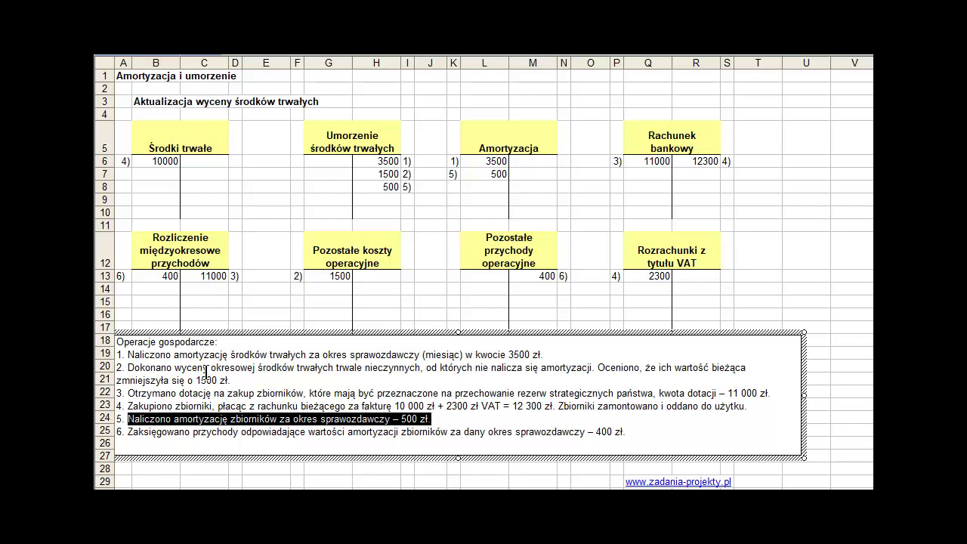
drag(213, 353, 576, 337)
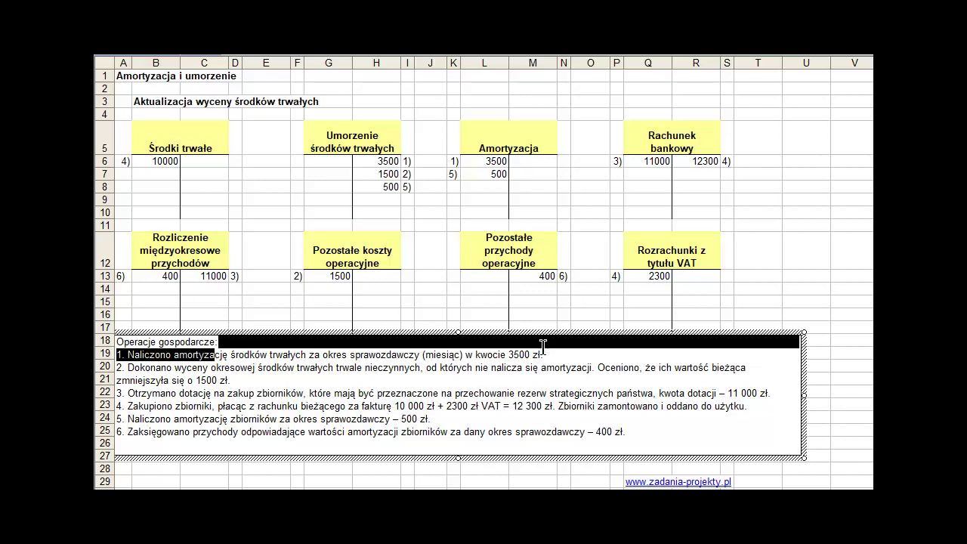
drag(127, 419, 432, 423)
drag(231, 357, 576, 353)
drag(139, 418, 437, 418)
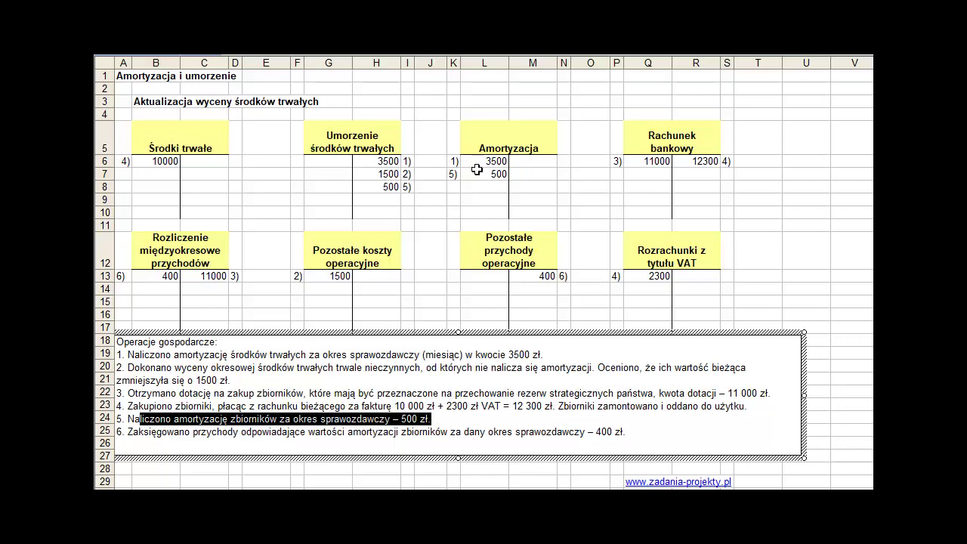
Trace operation 5 from its numbered debit entry in Amortyzacja to the matching credit entry in Umorzenie środków trwałych.
click(494, 138)
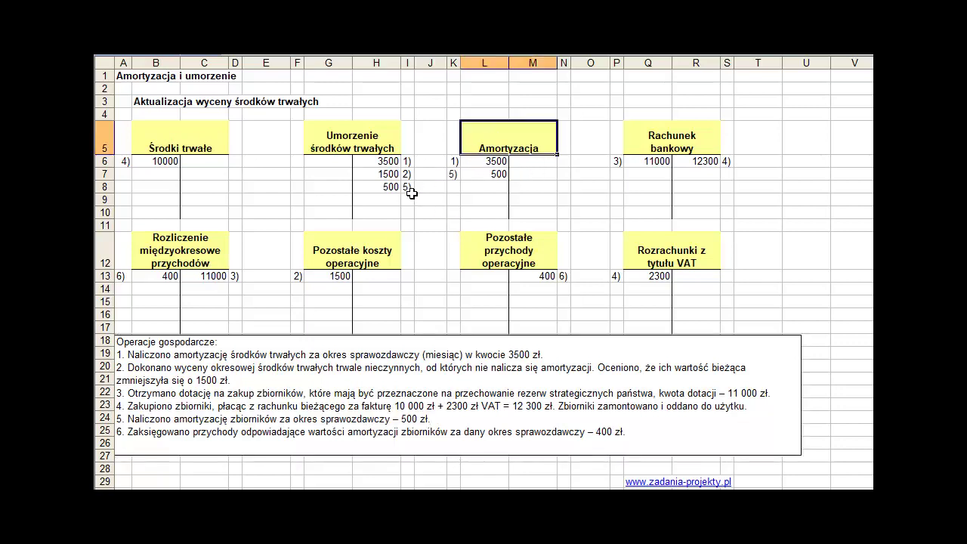
drag(483, 173, 452, 175)
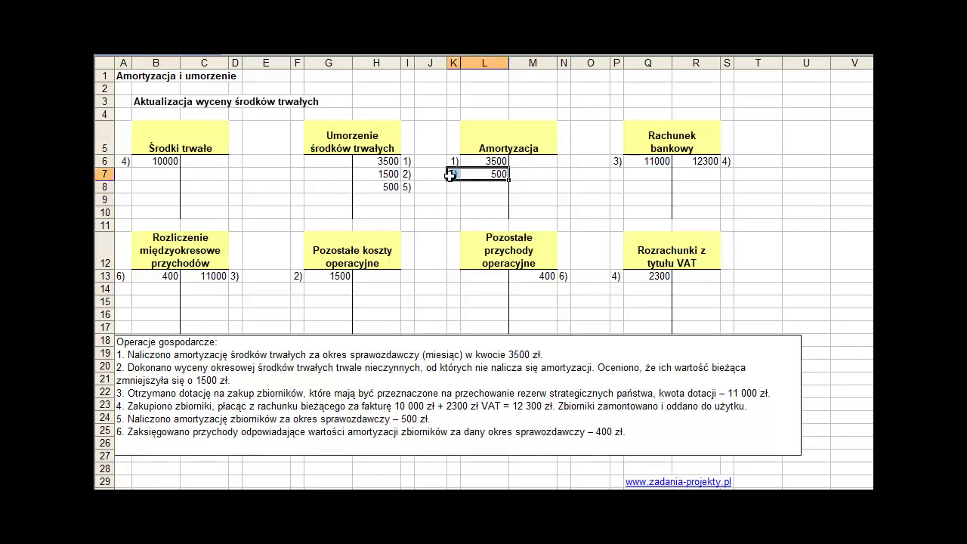
click(452, 174)
text(5))
click(476, 186)
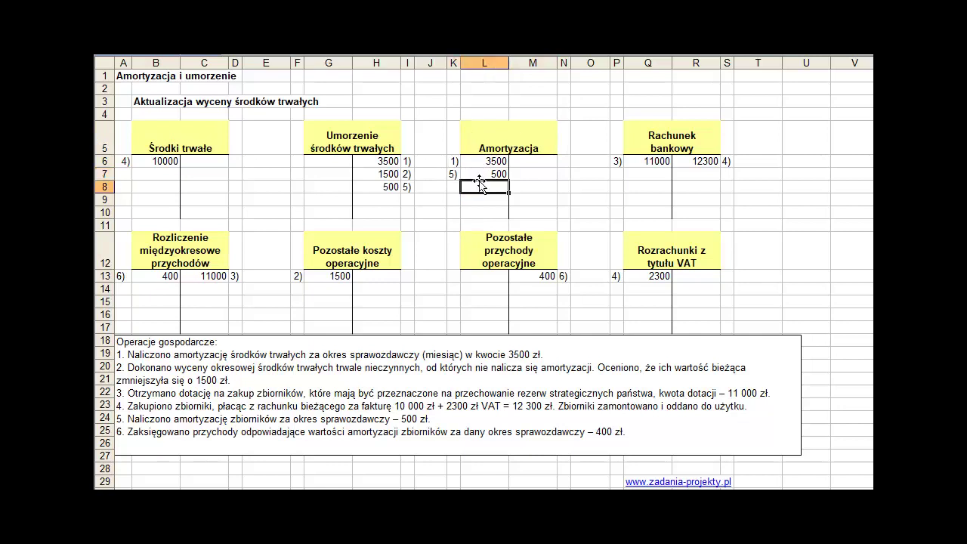
click(487, 175)
drag(375, 183, 410, 186)
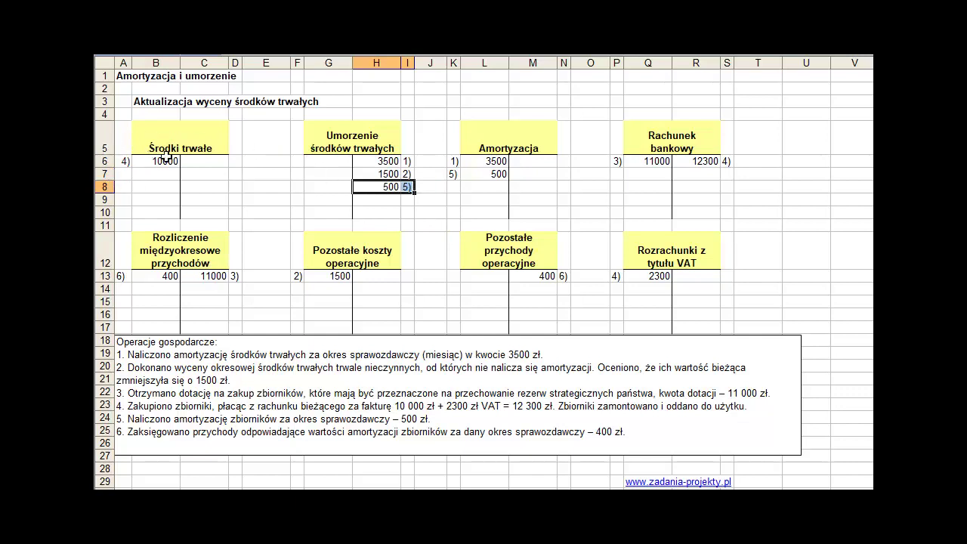
click(361, 141)
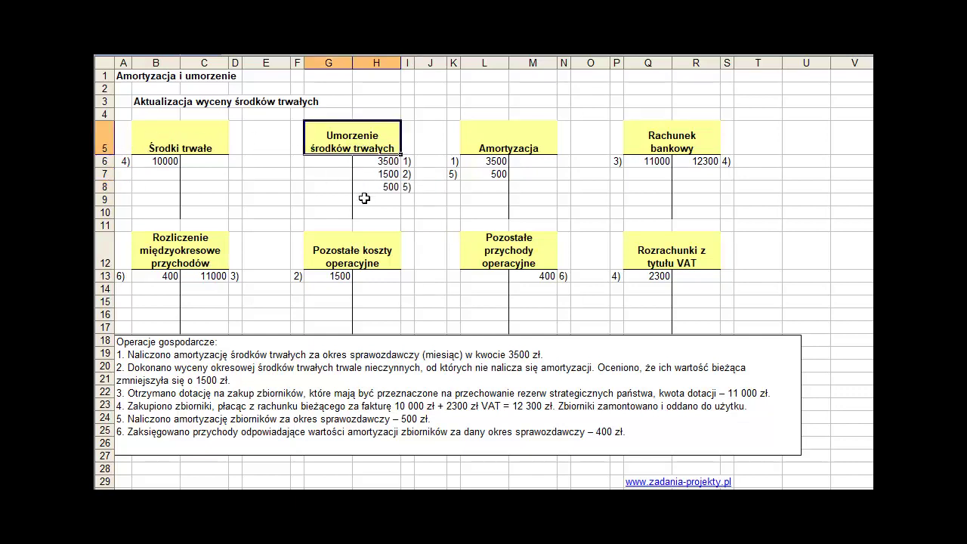
drag(377, 190, 406, 189)
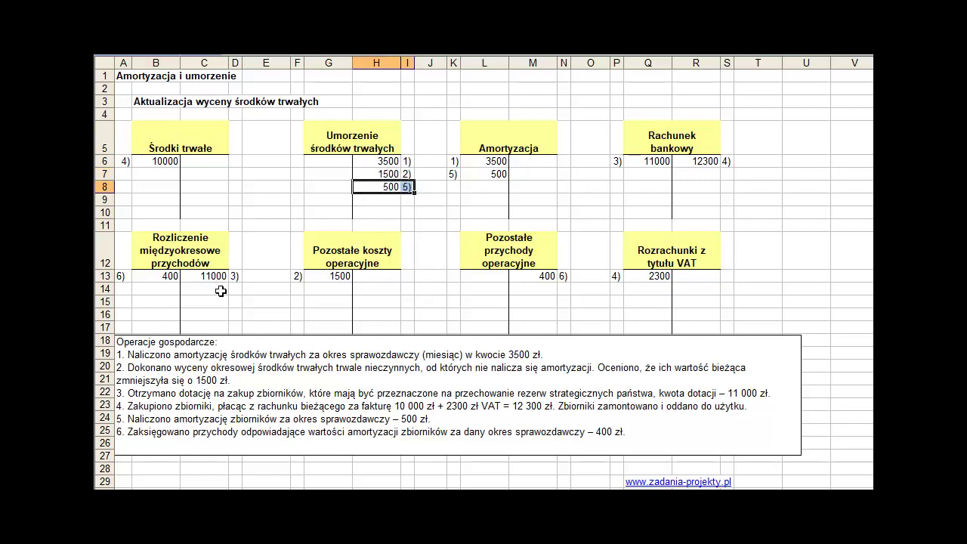
Examine operation 6's description, contrasting the debit side of Pozostałe koszty operacyjne with the credit side of Pozostałe przychody operacyjne.
click(127, 433)
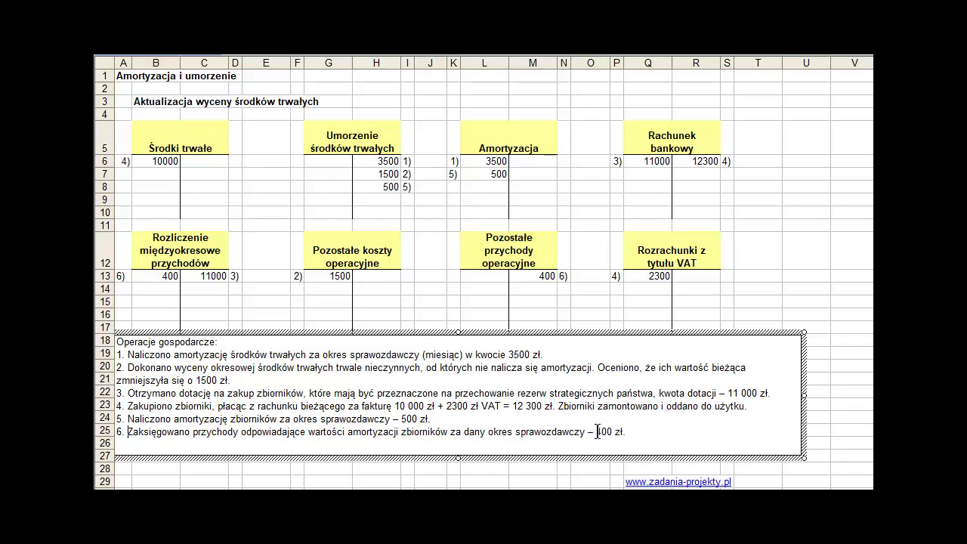
click(311, 260)
click(319, 281)
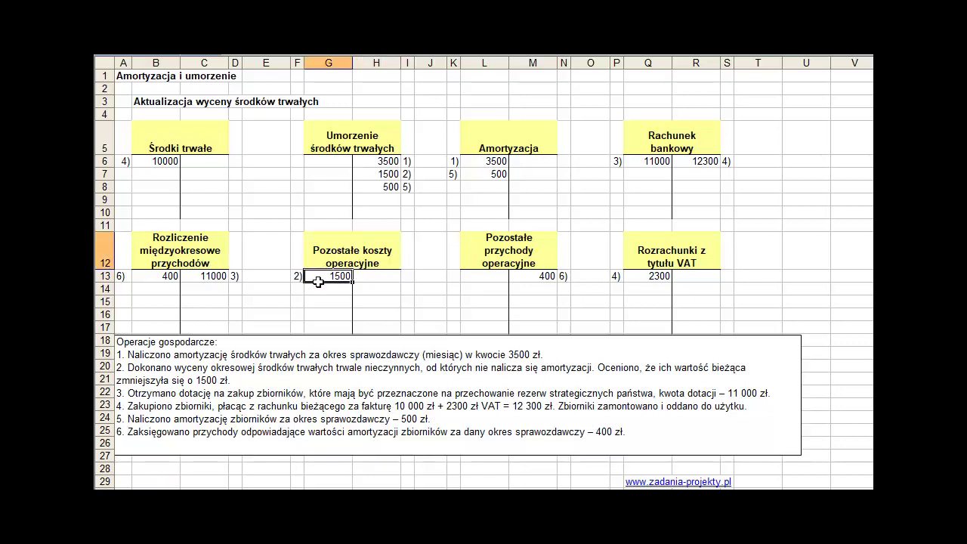
click(333, 257)
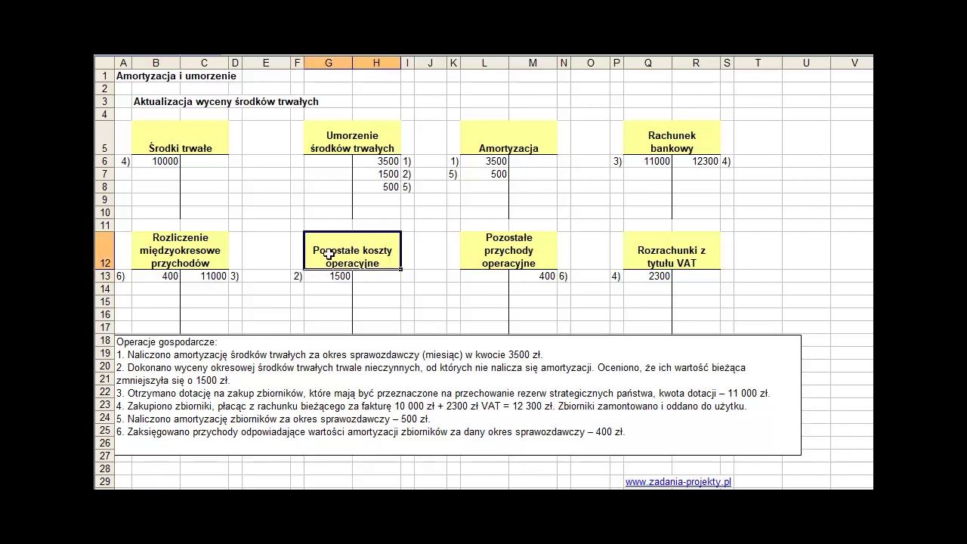
drag(317, 280, 299, 323)
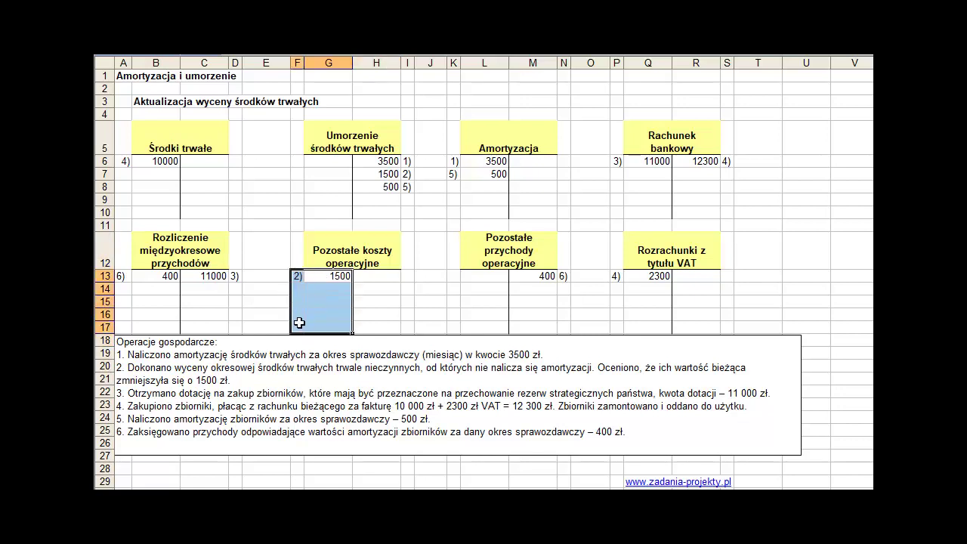
click(526, 249)
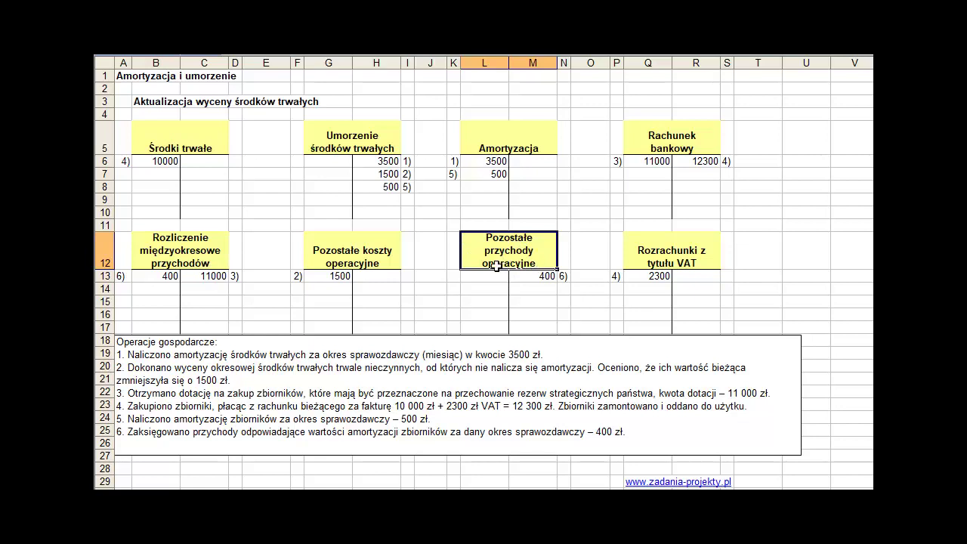
drag(525, 278, 562, 331)
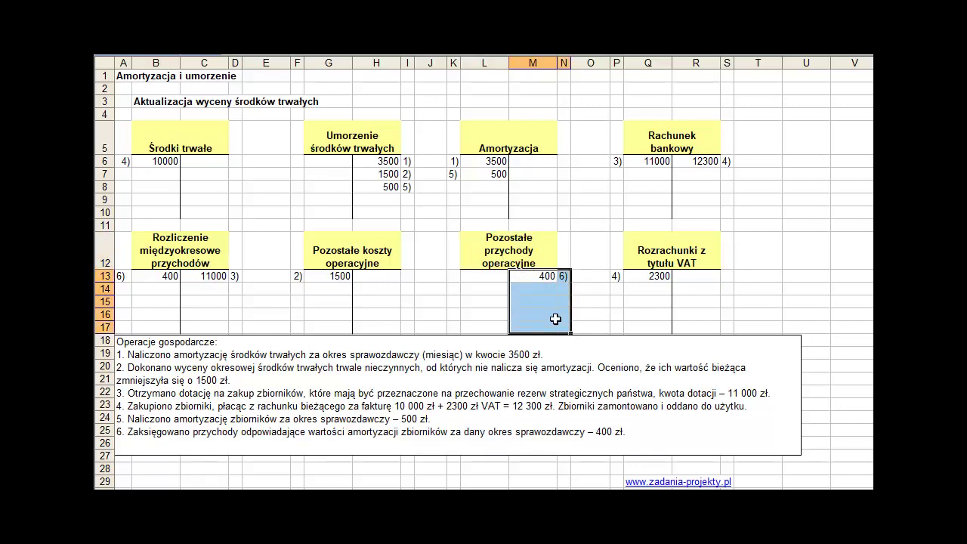
Trace operation 6 from its description to the numbered credit entry in Pozostałe przychody operacyjne and the debit entry in Rozliczenie międzyokresowe przychodów.
double_click(217, 431)
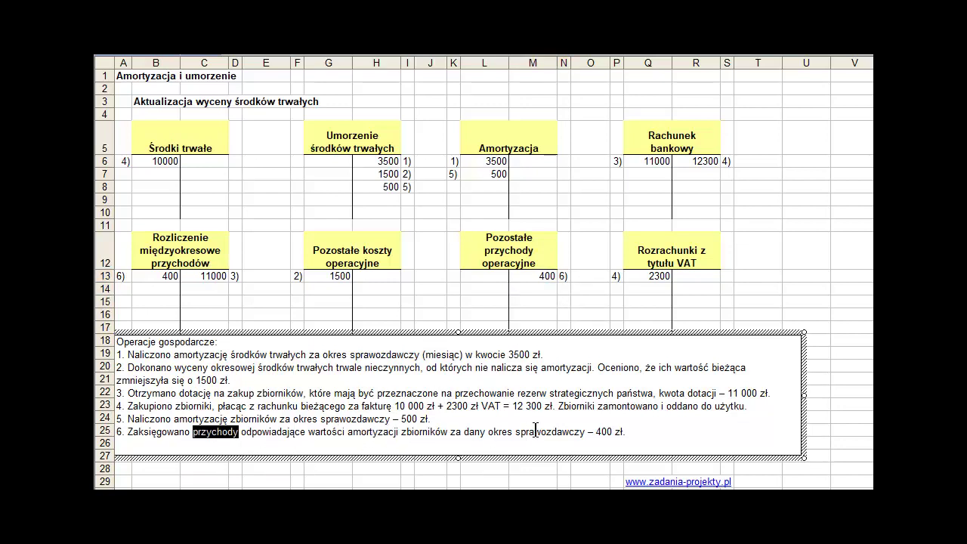
double_click(414, 434)
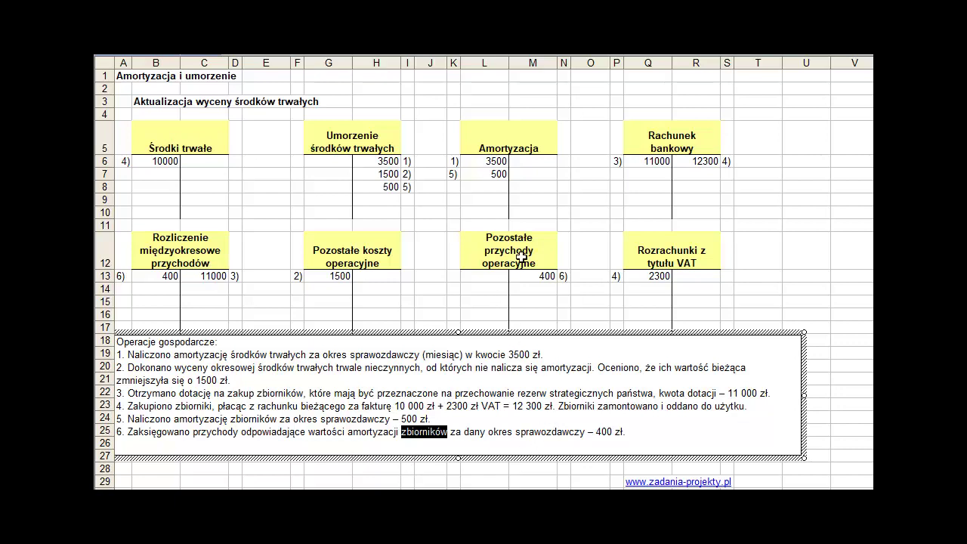
click(523, 237)
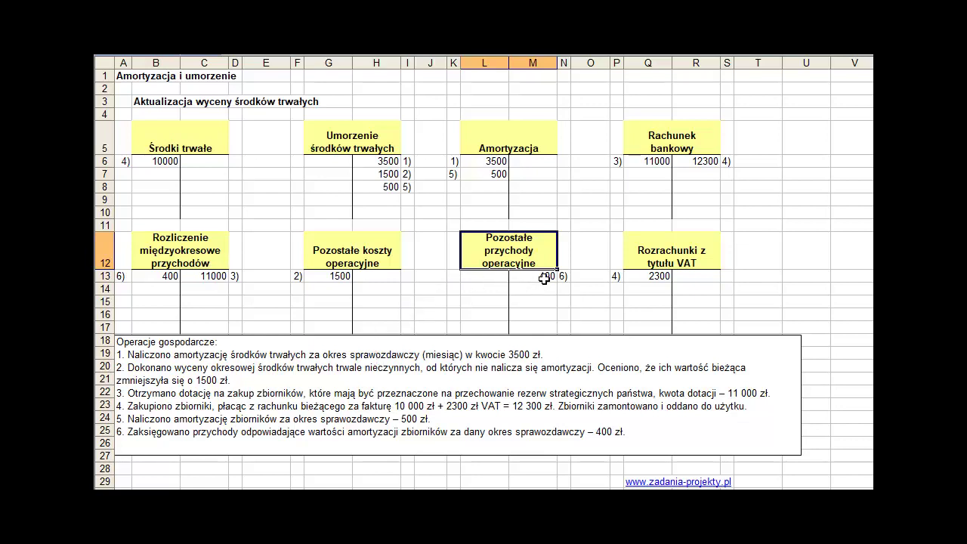
drag(544, 278, 564, 280)
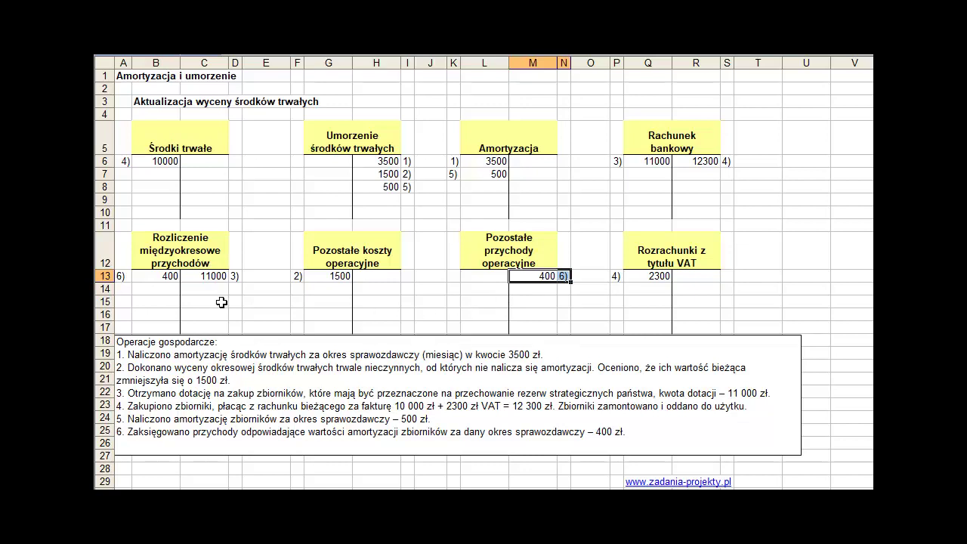
click(182, 245)
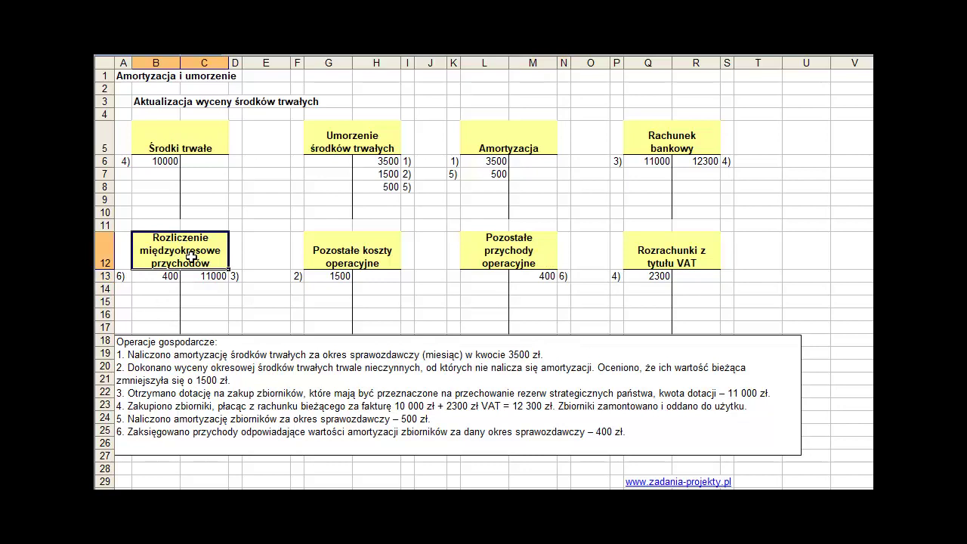
drag(145, 277, 124, 279)
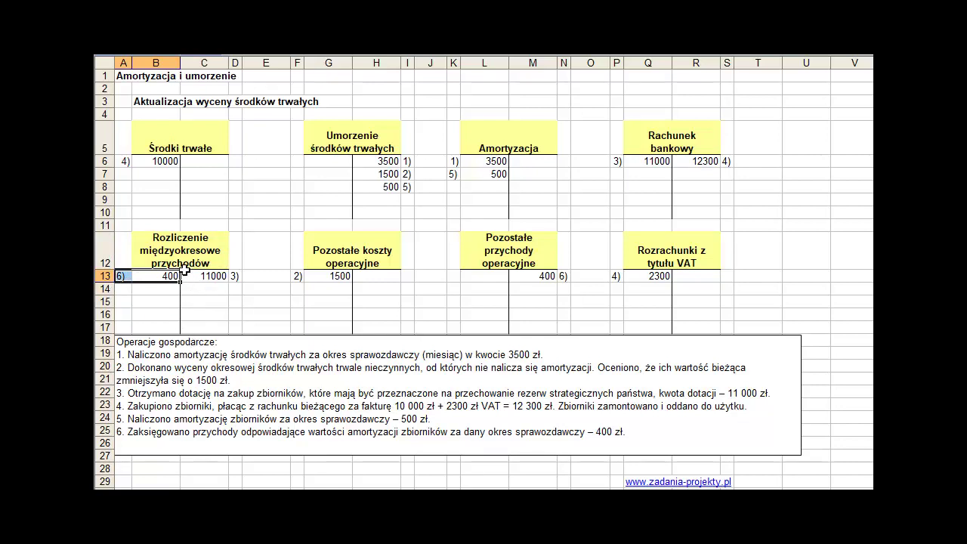
Relate the Rozliczenie międzyokresowe przychodów account to operation 3's subsidy description and highlight its credit-side amount.
click(207, 249)
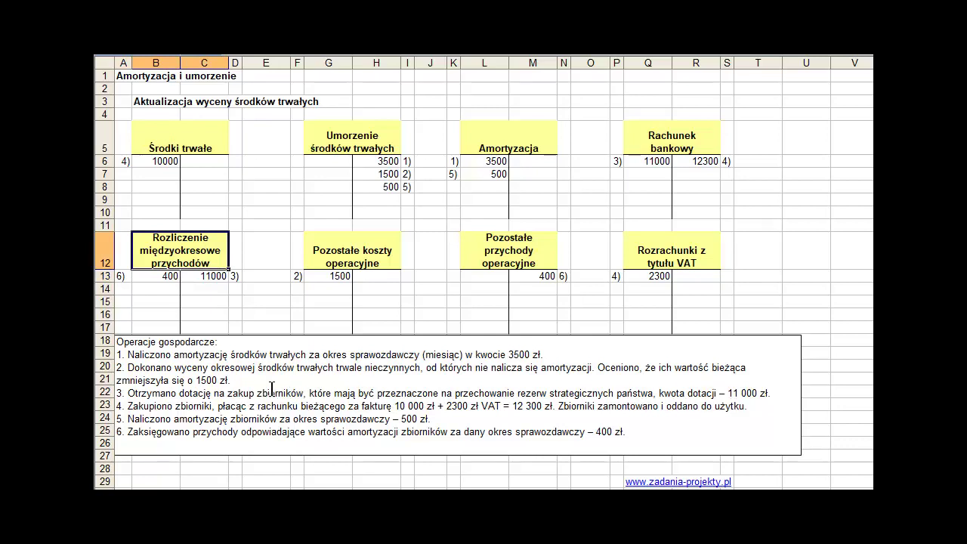
mouse_move(268, 393)
mouse_down()
mouse_move(529, 406)
mouse_move(774, 402)
mouse_move(788, 394)
mouse_up()
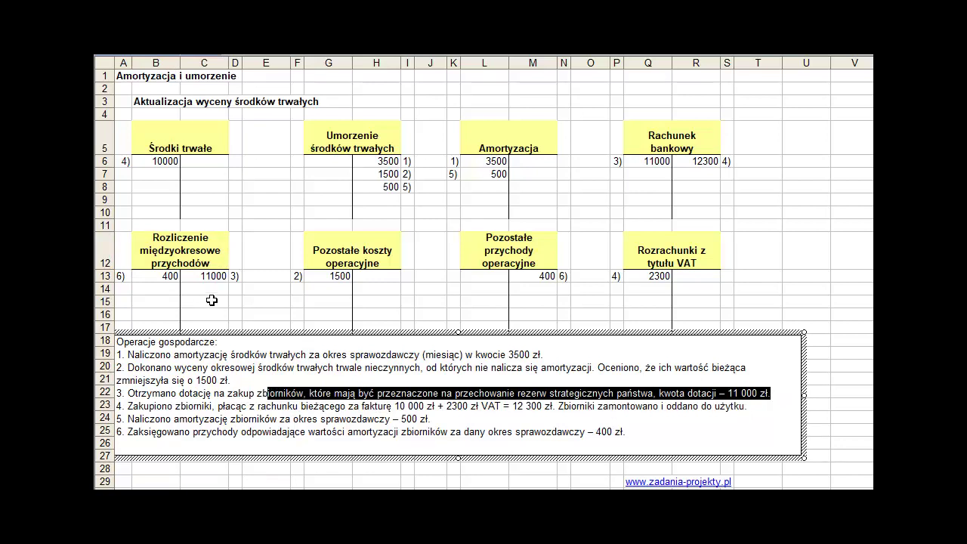
click(213, 276)
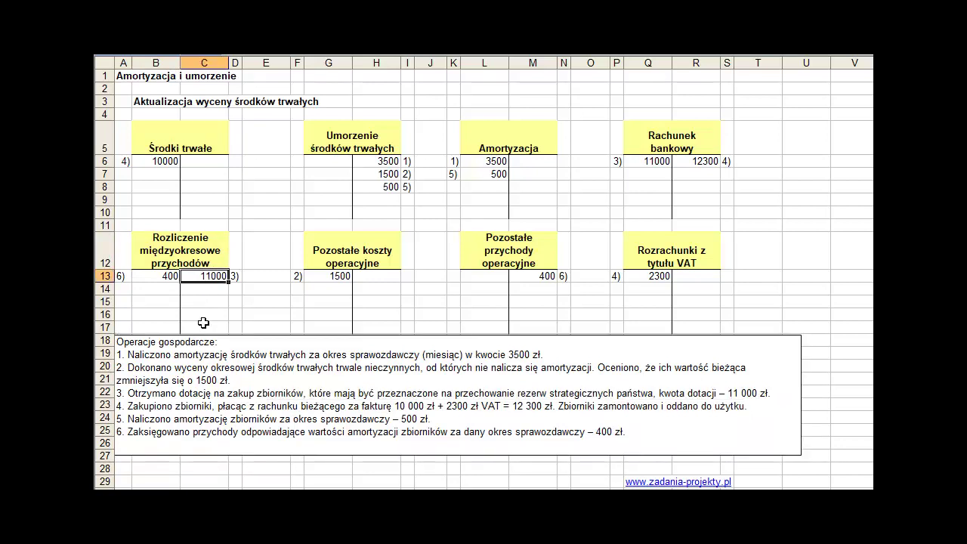